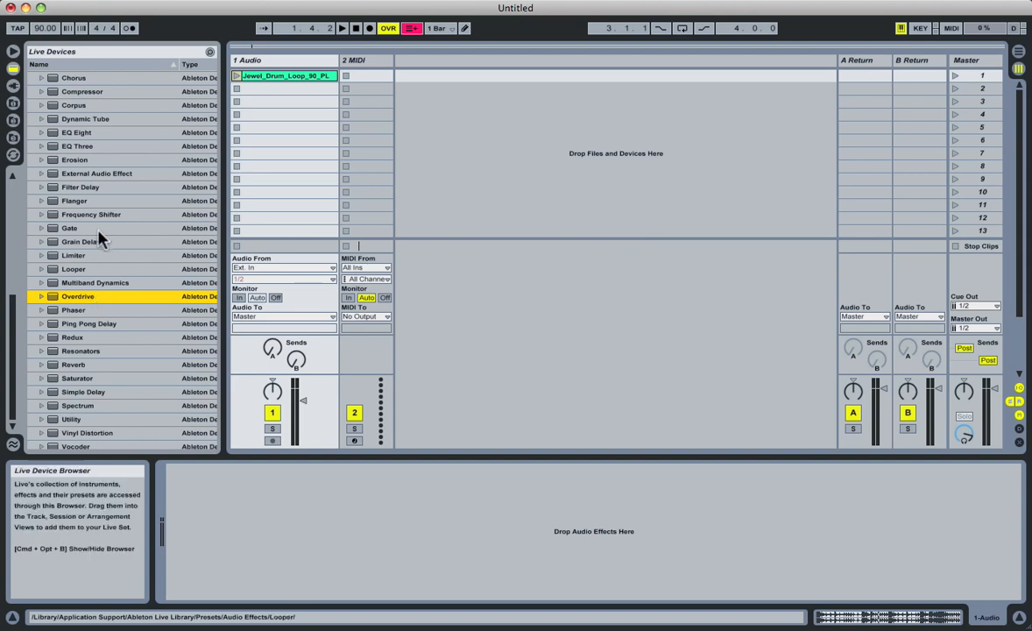
- Hide the Info View and open the Jewel_Drum_Loop_90_PL clip to show its sample waveform
{"action": "left_click", "coordinate": [92, 214]}
{"action": "left_click", "coordinate": [70, 255]}
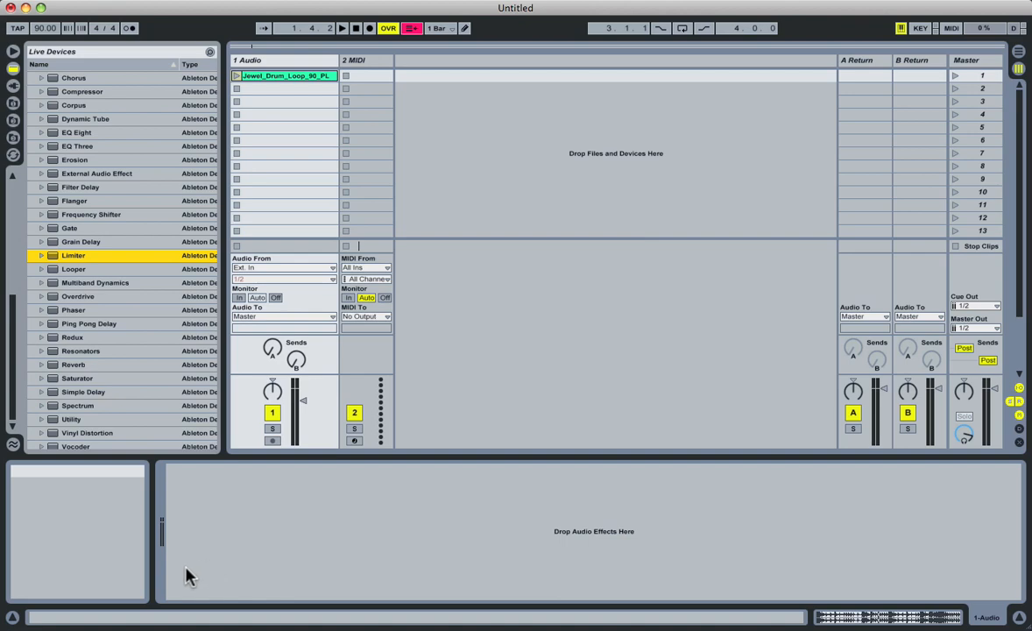
{"action": "left_click", "coordinate": [12, 618]}
{"action": "double_click", "coordinate": [302, 77]}
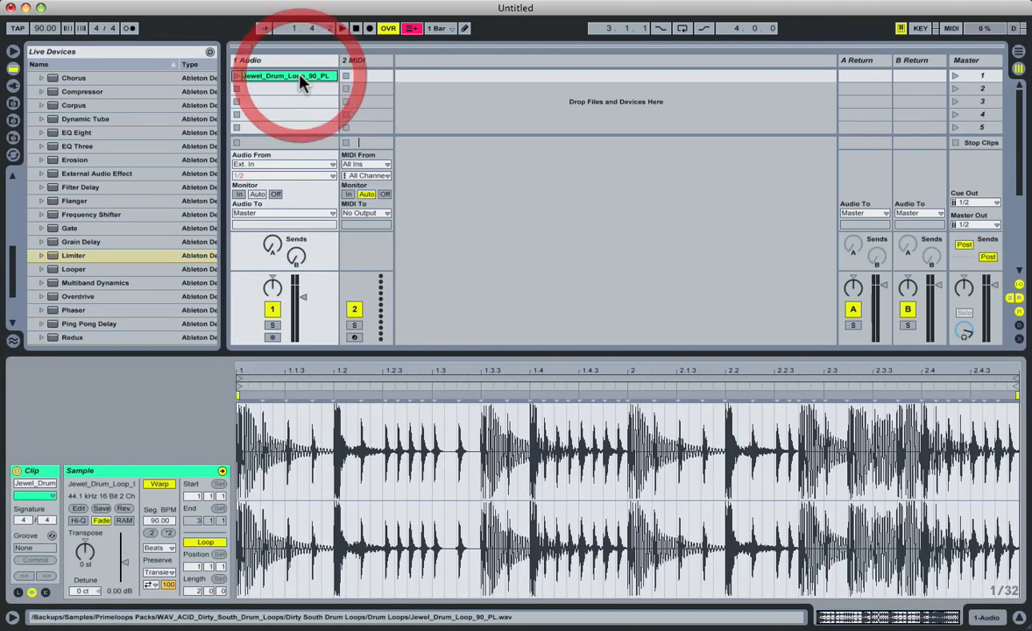
- Audition the drum loop clip on the 1 Audio track without effects and stop playback
{"action": "left_click", "coordinate": [235, 77]}
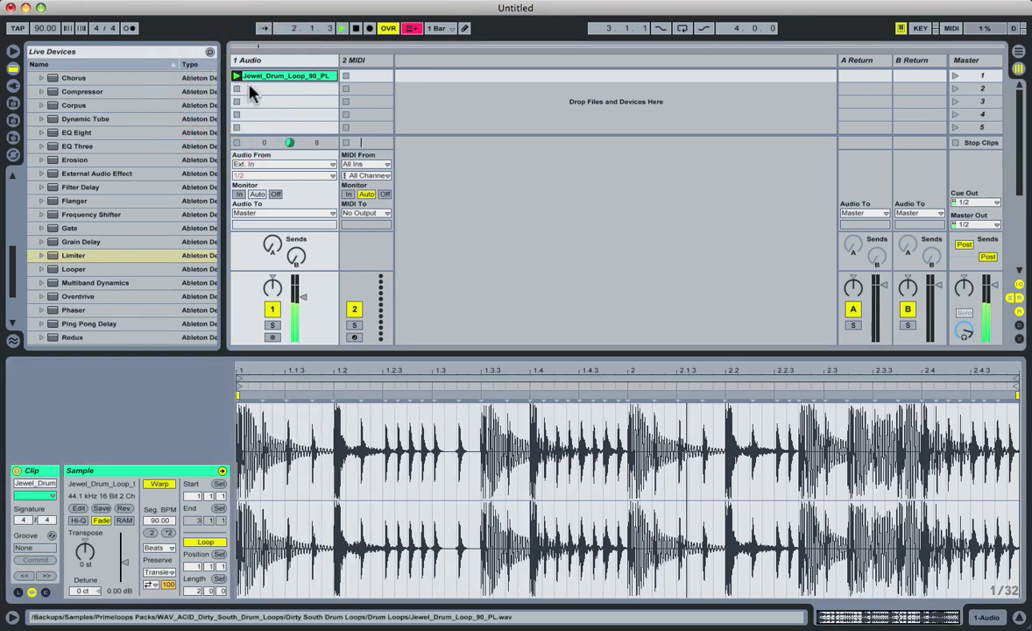
{"action": "left_click", "coordinate": [236, 143]}
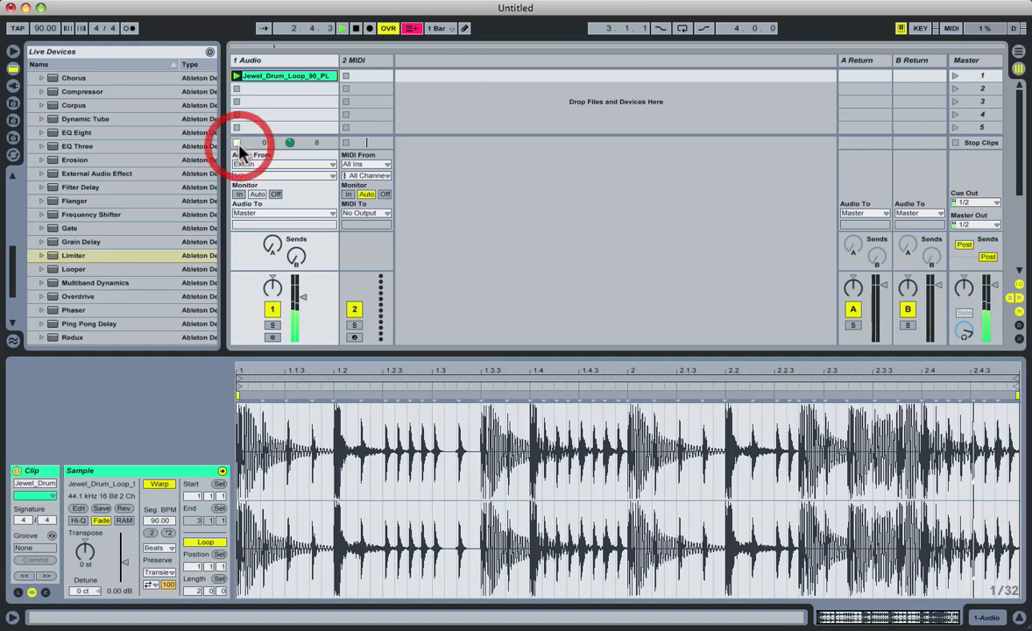
{"action": "left_click", "coordinate": [356, 29]}
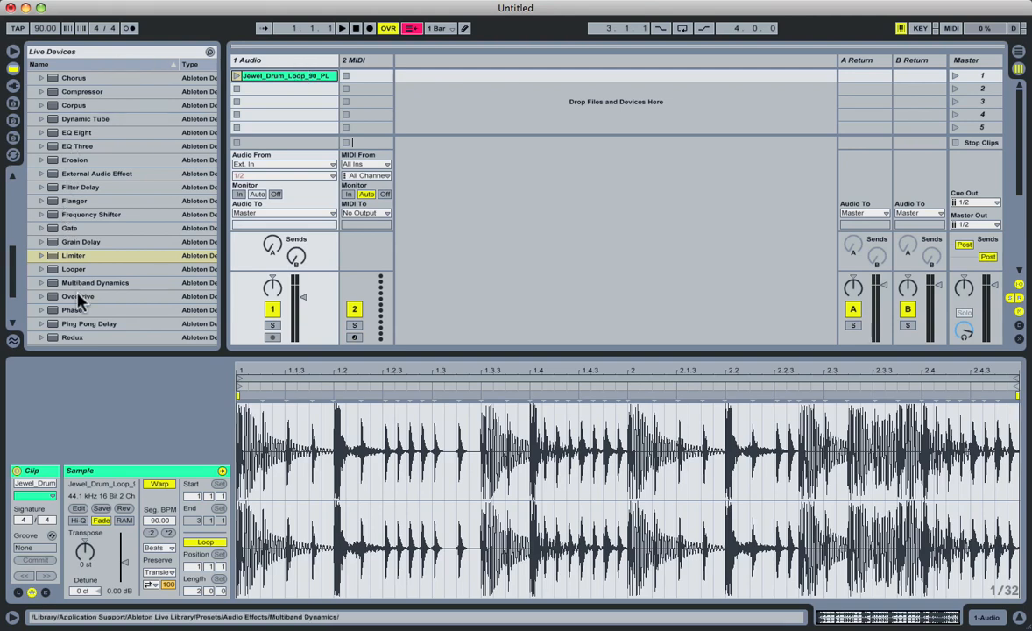
- Add the Overdrive effect to the 1 Audio track and shape its filter to about 1.27 kHz with a bandwidth of 3.69
{"action": "left_click_drag", "start_coordinate": [73, 296], "coordinate": [288, 62]}
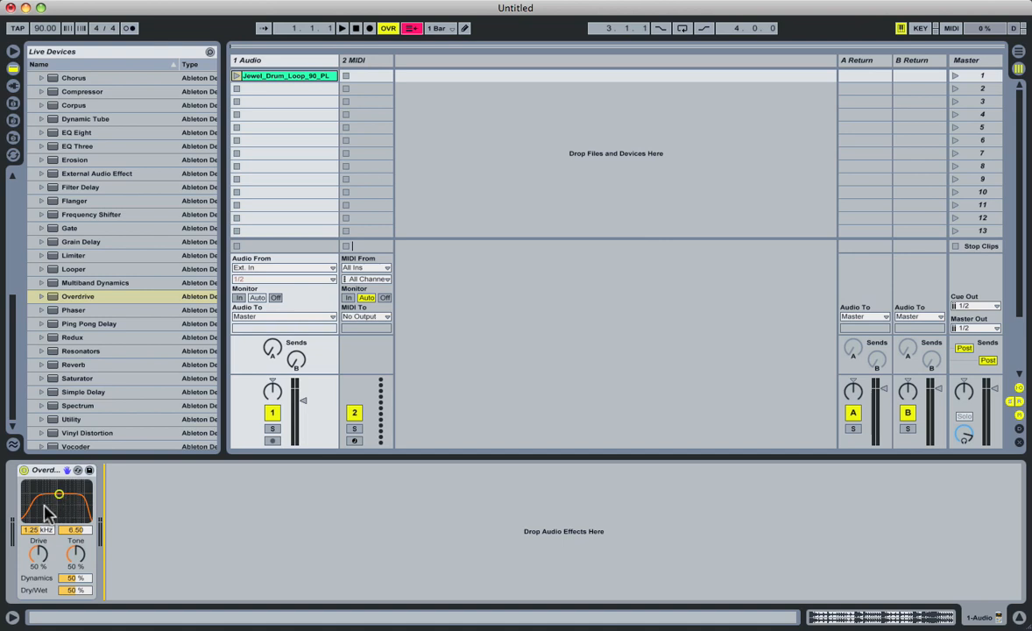
{"action": "left_click_drag", "start_coordinate": [58, 499], "coordinate": [45, 477]}
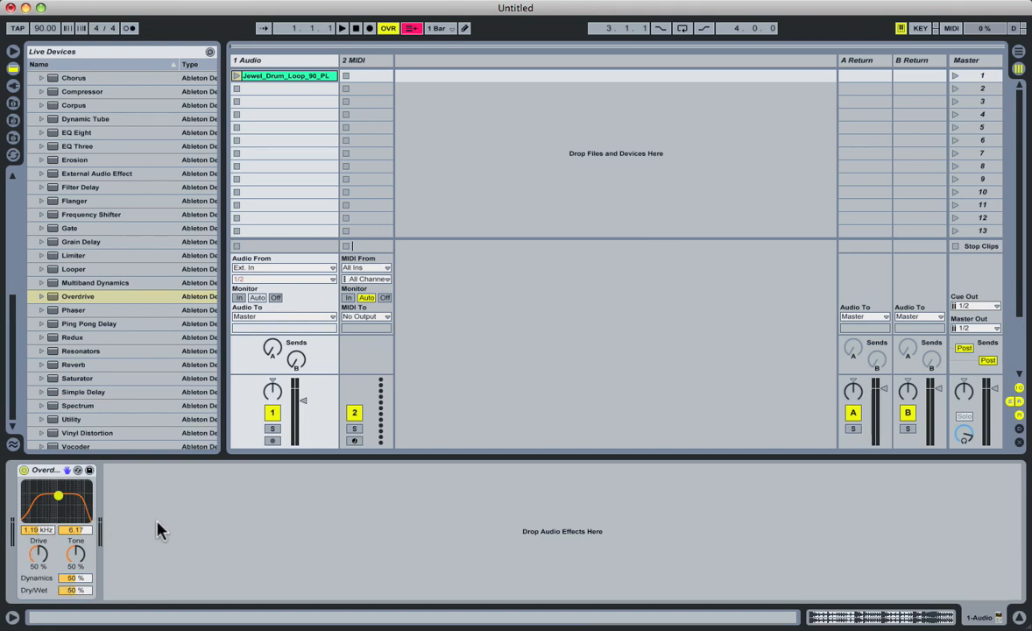
{"action": "mouse_move", "coordinate": [57, 496]}
{"action": "left_mouse_down"}
{"action": "mouse_move", "coordinate": [37, 490]}
{"action": "mouse_move", "coordinate": [79, 511]}
{"action": "mouse_move", "coordinate": [24, 508]}
{"action": "mouse_move", "coordinate": [59, 505]}
{"action": "left_mouse_up"}
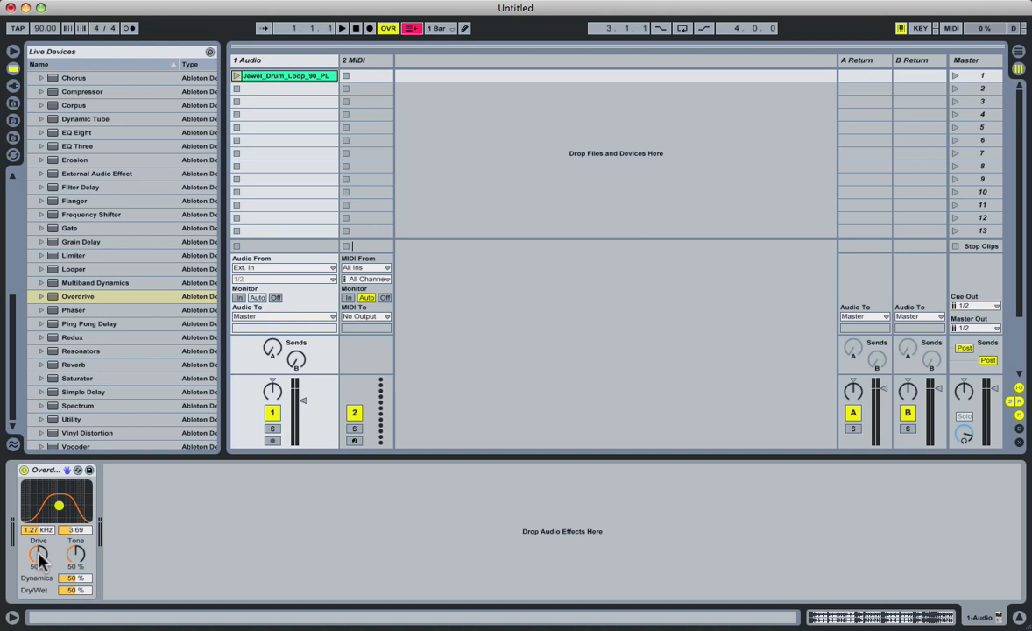
- Lower the Overdrive's Drive to 0 % and switch the device off and back on
{"action": "left_click_drag", "start_coordinate": [41, 554], "coordinate": [41, 560]}
{"action": "left_click", "coordinate": [25, 470]}
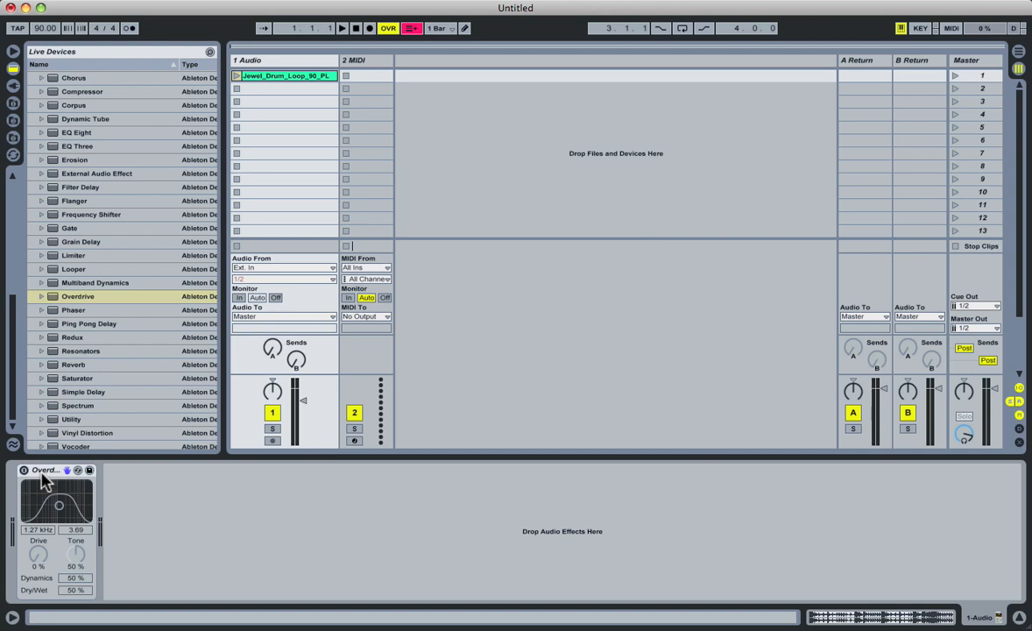
{"action": "left_click", "coordinate": [24, 471]}
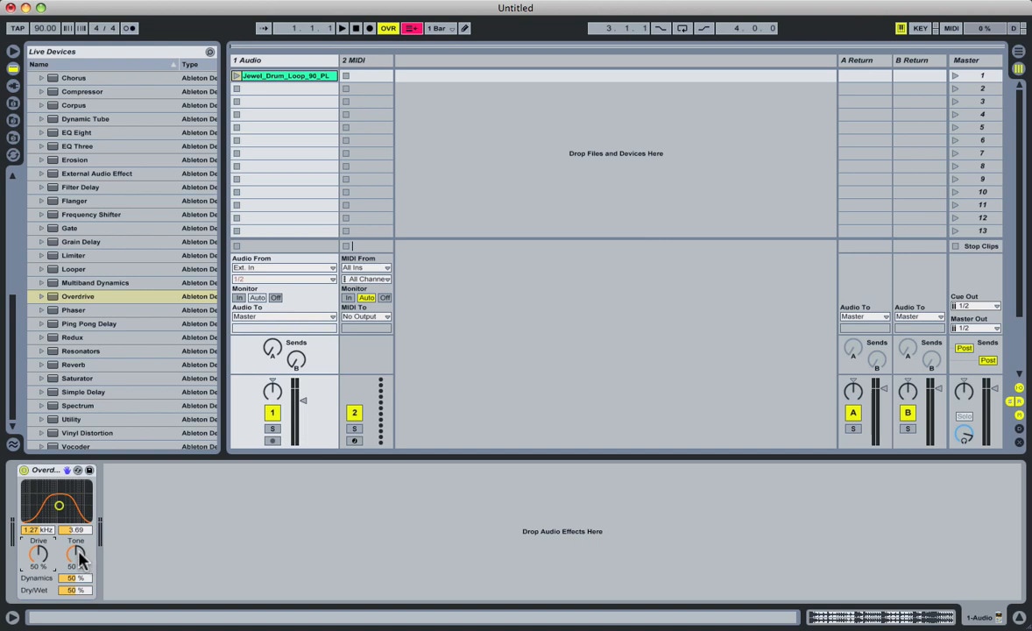
- Adjust the Overdrive's Tone to 51 %, Dynamics to 50 % and Dry/Wet to 20 %
{"action": "left_click_drag", "start_coordinate": [77, 554], "coordinate": [78, 550]}
{"action": "left_click_drag", "start_coordinate": [77, 554], "coordinate": [76, 586]}
{"action": "left_click_drag", "start_coordinate": [75, 578], "coordinate": [75, 573]}
{"action": "left_click_drag", "start_coordinate": [75, 590], "coordinate": [75, 616]}
- Play the drum loop while setting the Overdrive to Drive 94 %, Tone 83 % and a filter of 1.19 kHz with bandwidth 1.92
{"action": "left_click", "coordinate": [236, 76]}
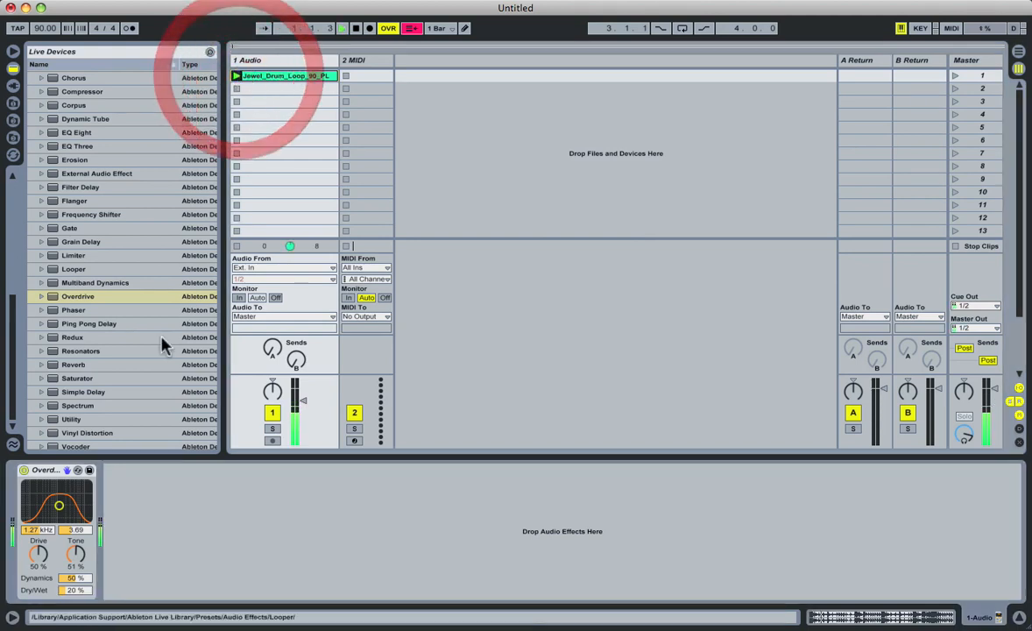
{"action": "left_click_drag", "start_coordinate": [42, 554], "coordinate": [46, 509]}
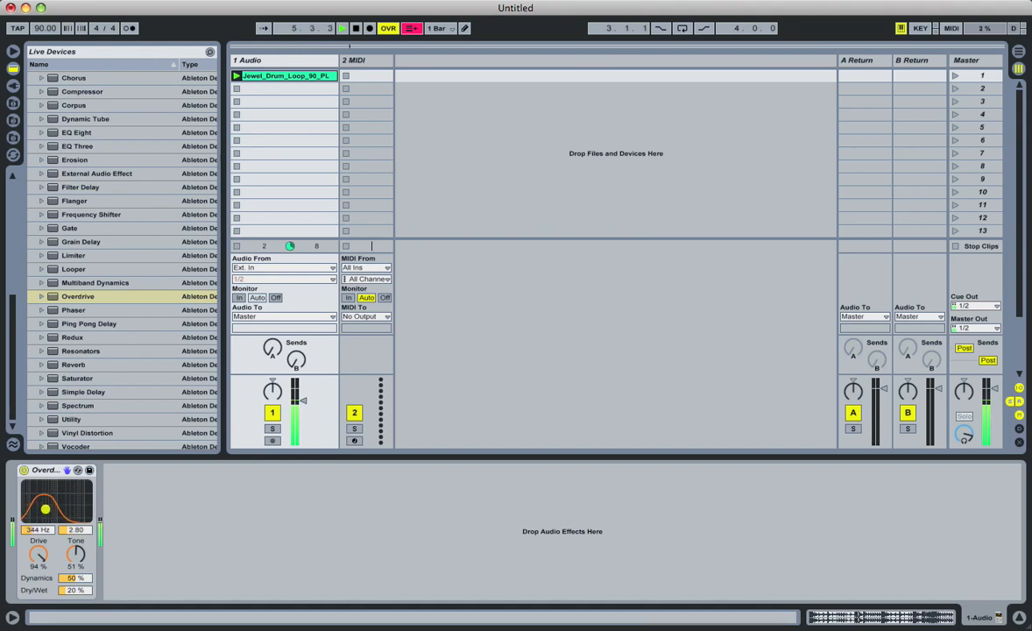
{"action": "left_click_drag", "start_coordinate": [78, 549], "coordinate": [58, 513]}
{"action": "left_click_drag", "start_coordinate": [76, 554], "coordinate": [77, 577]}
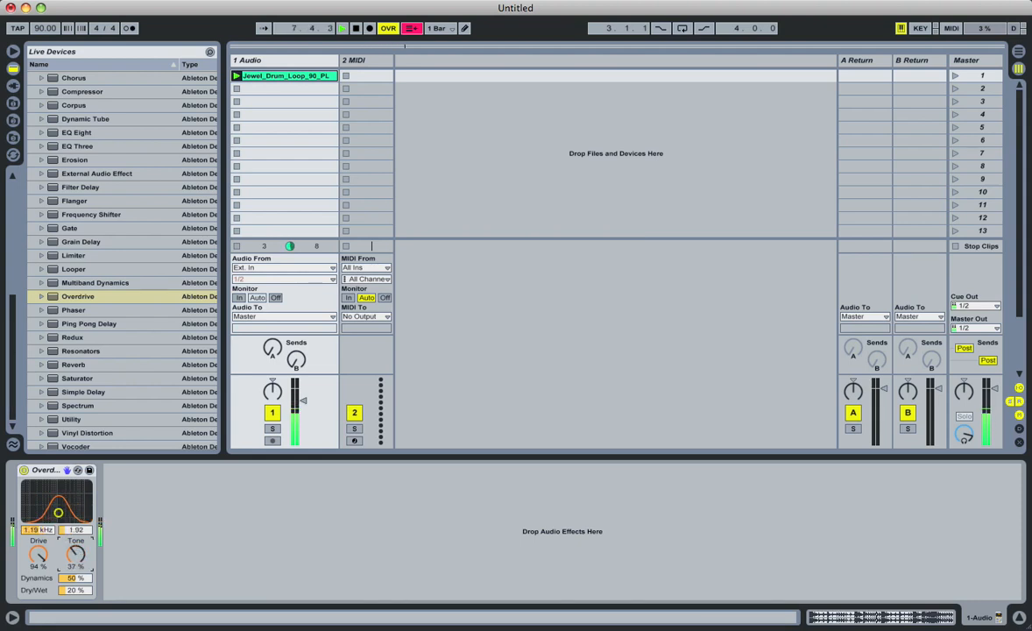
{"action": "left_click_drag", "start_coordinate": [76, 554], "coordinate": [77, 553]}
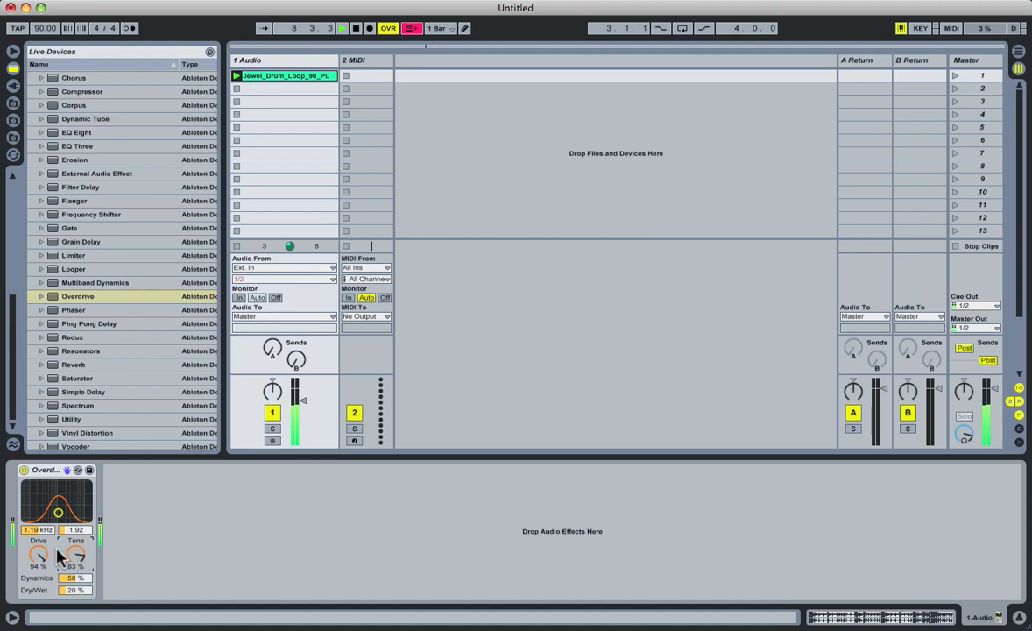
- Set the Overdrive's filter to 395 Hz with bandwidth 4.75, Drive to 73 %, Dynamics to 52 % and Dry/Wet to 38 %
{"action": "left_click_drag", "start_coordinate": [58, 512], "coordinate": [46, 501]}
{"action": "left_click_drag", "start_coordinate": [75, 590], "coordinate": [75, 585]}
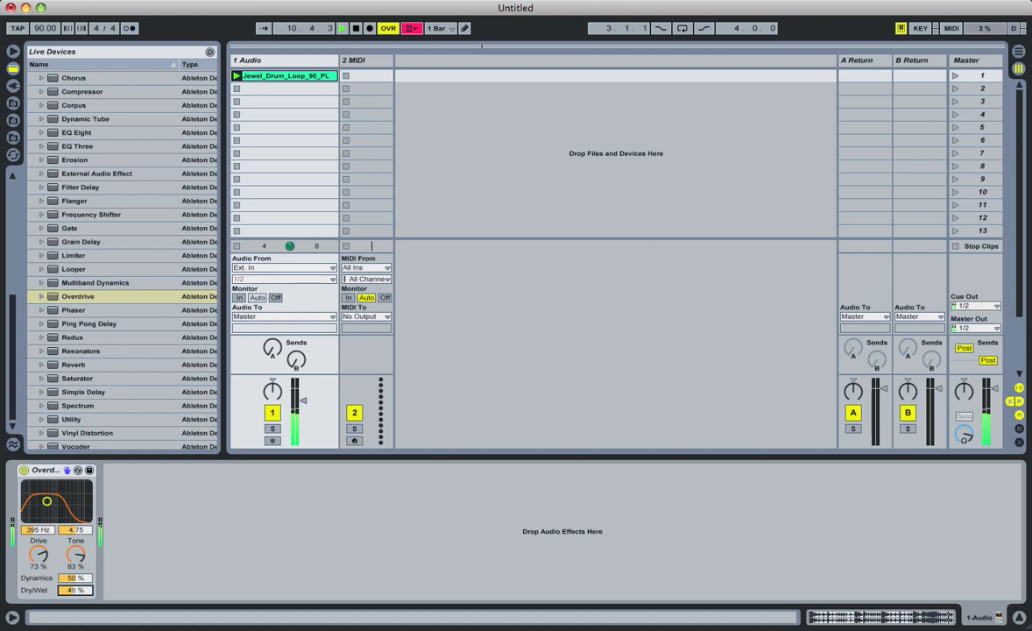
{"action": "left_click_drag", "start_coordinate": [75, 590], "coordinate": [77, 568]}
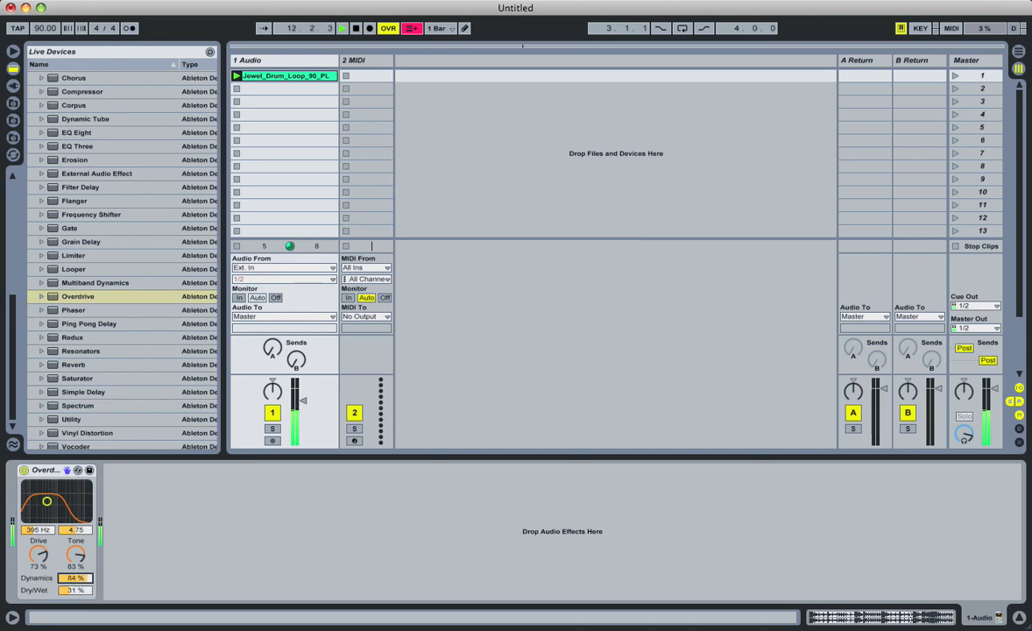
{"action": "left_click_drag", "start_coordinate": [75, 590], "coordinate": [75, 597]}
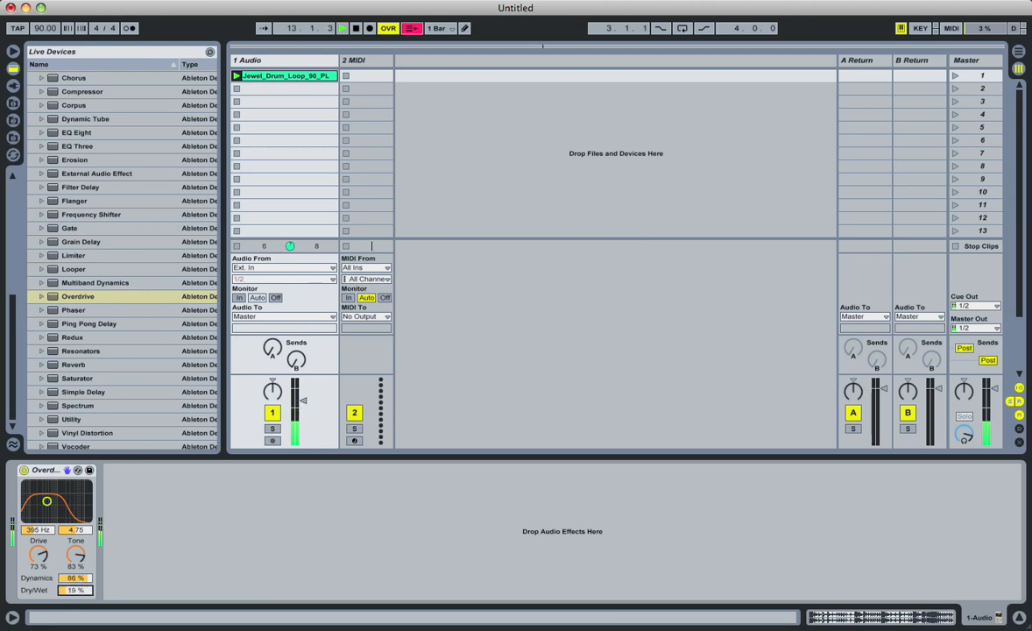
{"action": "left_click_drag", "start_coordinate": [75, 590], "coordinate": [76, 581]}
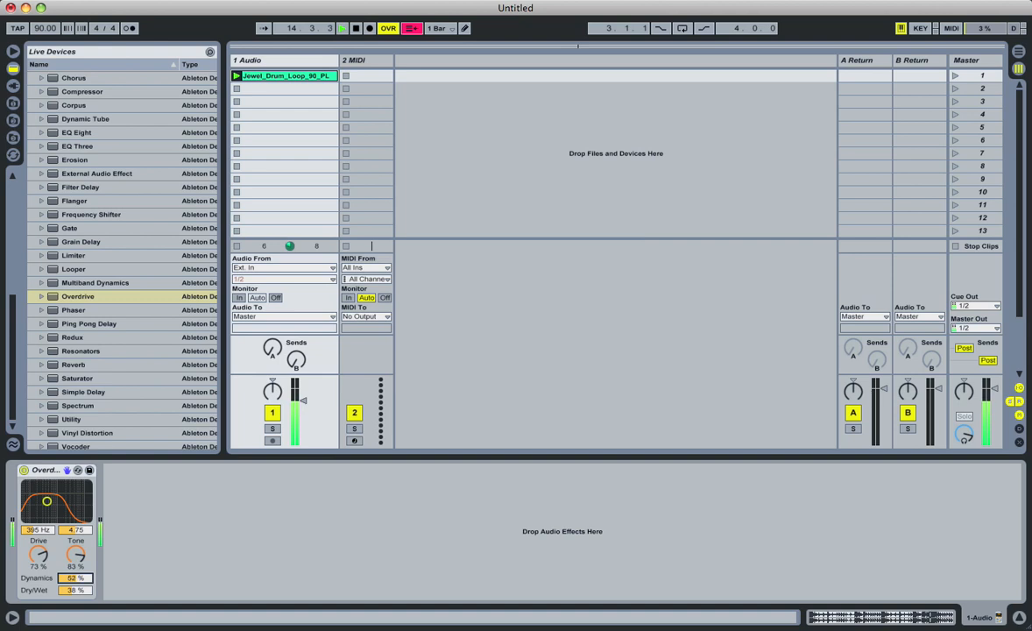
- Set the Overdrive to 2.21 kHz, bandwidth 3.69, Drive 25 %, Tone 72 % and Dynamics 27 %, and stop playback
{"action": "left_click_drag", "start_coordinate": [76, 579], "coordinate": [78, 565]}
{"action": "left_click_drag", "start_coordinate": [48, 502], "coordinate": [64, 505]}
{"action": "left_click_drag", "start_coordinate": [38, 555], "coordinate": [37, 561]}
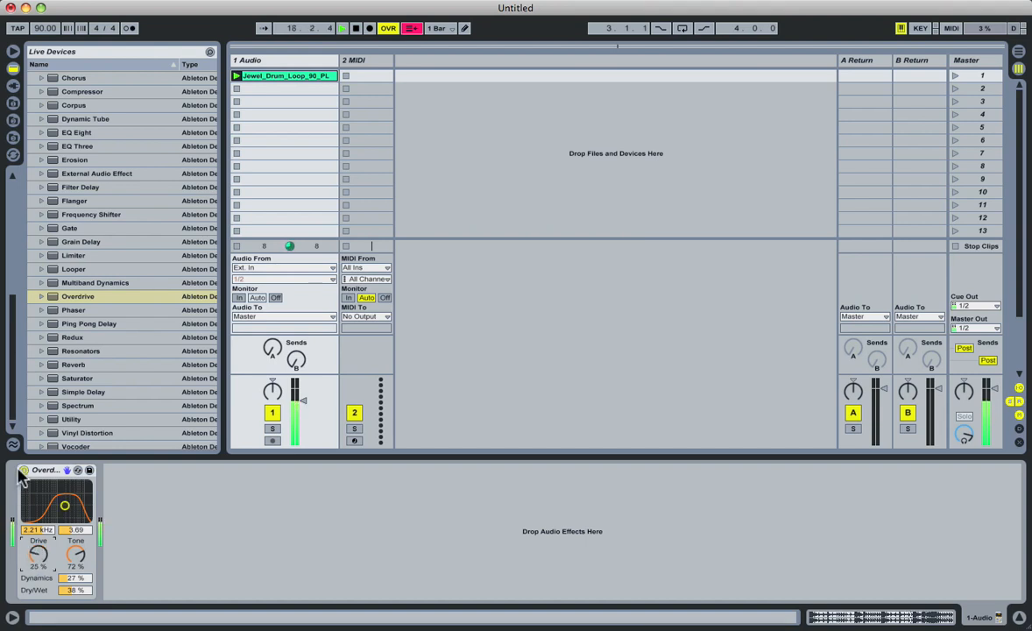
{"action": "key", "text": "space"}
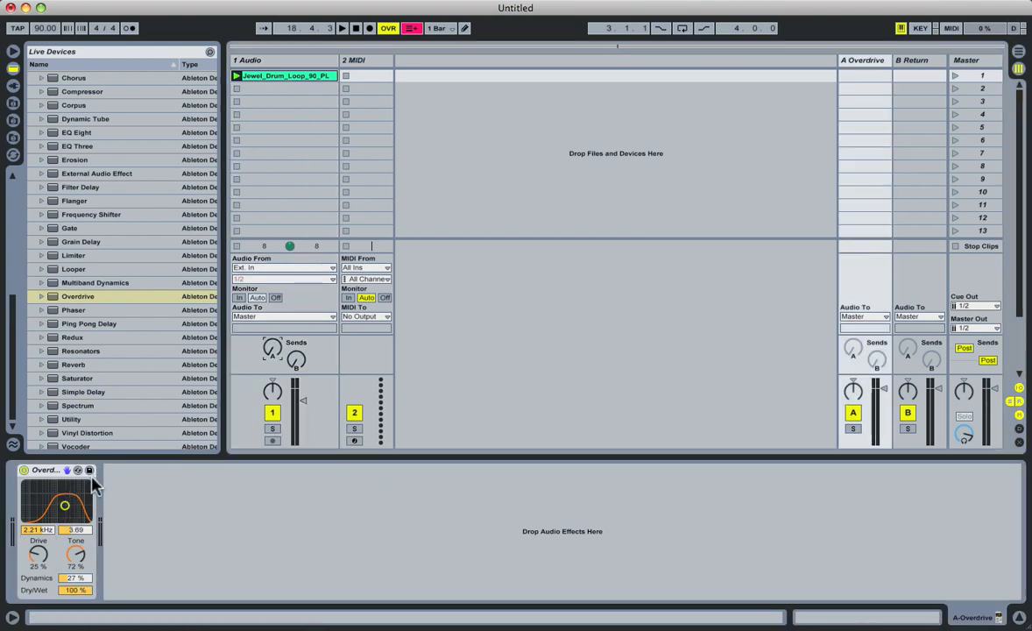
- Delete the Overdrive from return track A and load a Frequency Shifter in its place
{"action": "left_click", "coordinate": [50, 473]}
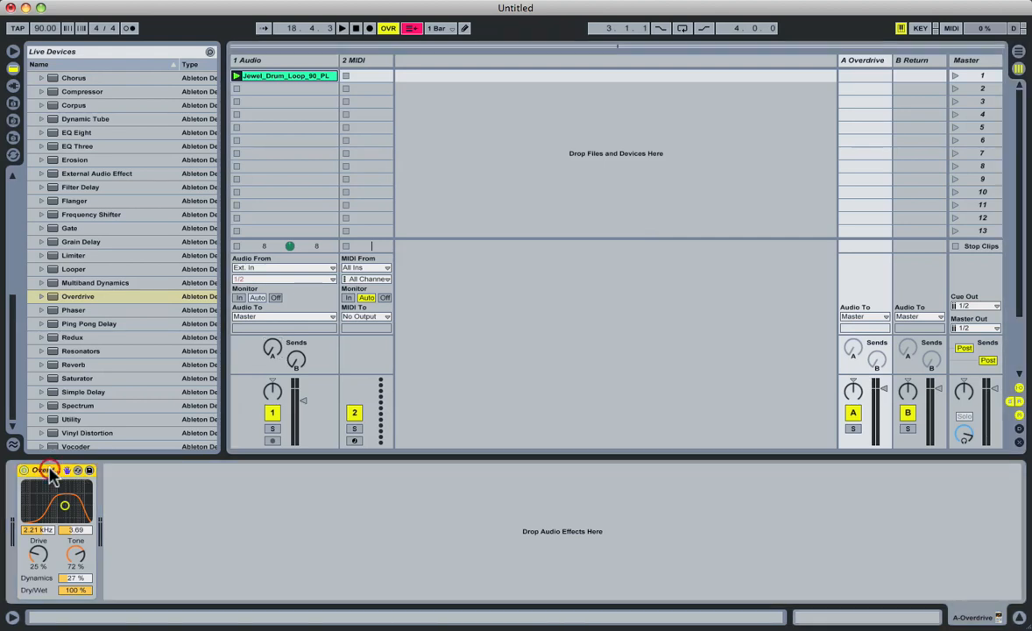
{"action": "key", "text": "Delete"}
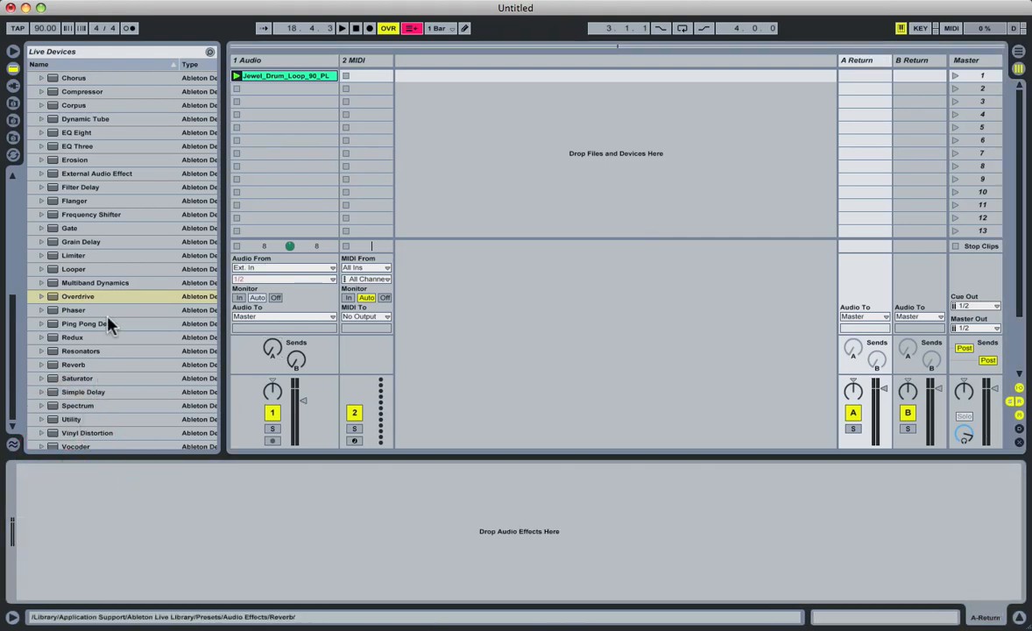
{"action": "double_click", "coordinate": [92, 214]}
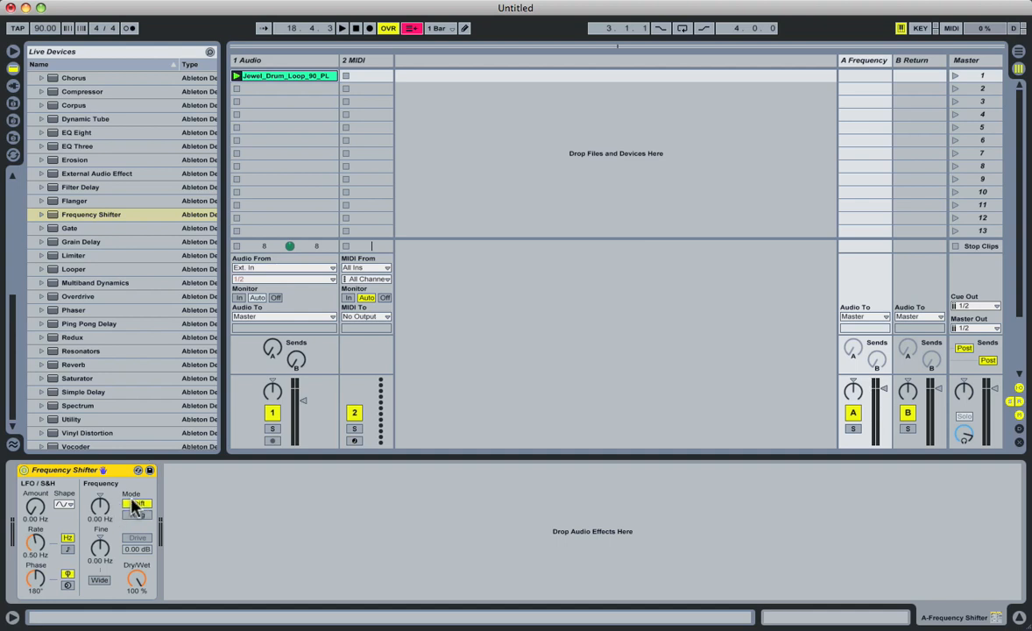
- Set the Frequency Shifter's Frequency to -320 Hz and Fine to -0.08 Hz
{"action": "left_click_drag", "start_coordinate": [104, 506], "coordinate": [104, 526]}
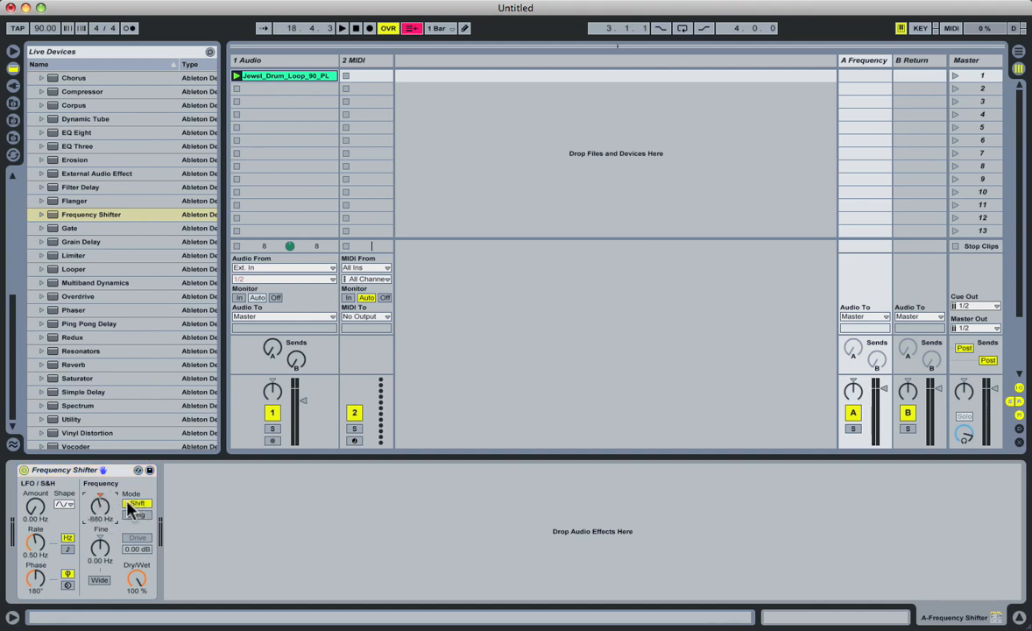
{"action": "left_click_drag", "start_coordinate": [96, 507], "coordinate": [102, 518]}
{"action": "left_click", "coordinate": [115, 473]}
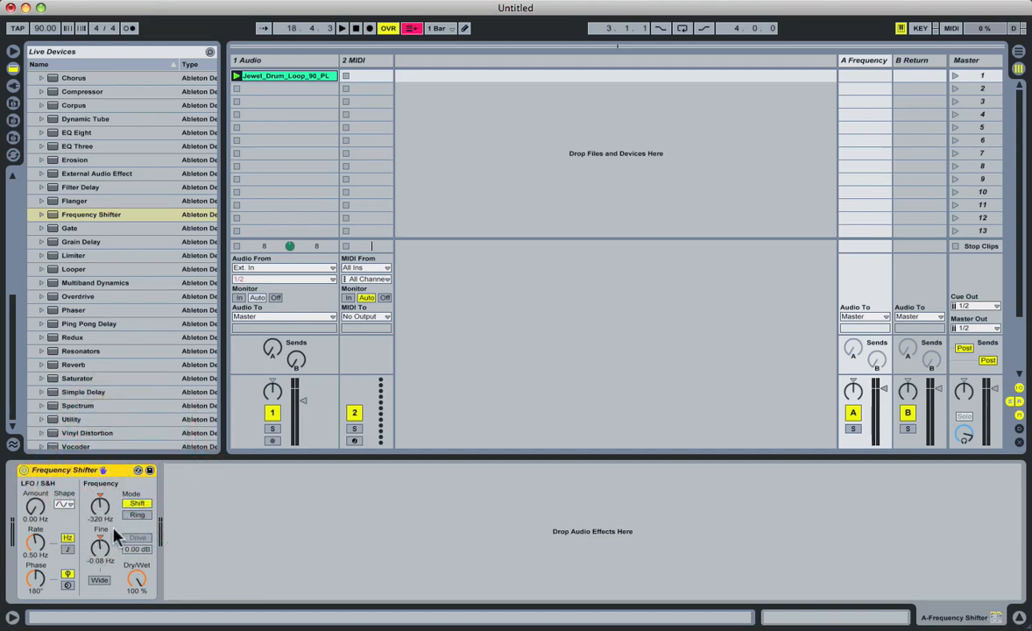
- Try the Frequency Shifter in Ring mode at 1.00 kHz with Dry/Wet at 49.2 %, toggling Drive on and off
{"action": "left_click", "coordinate": [137, 578]}
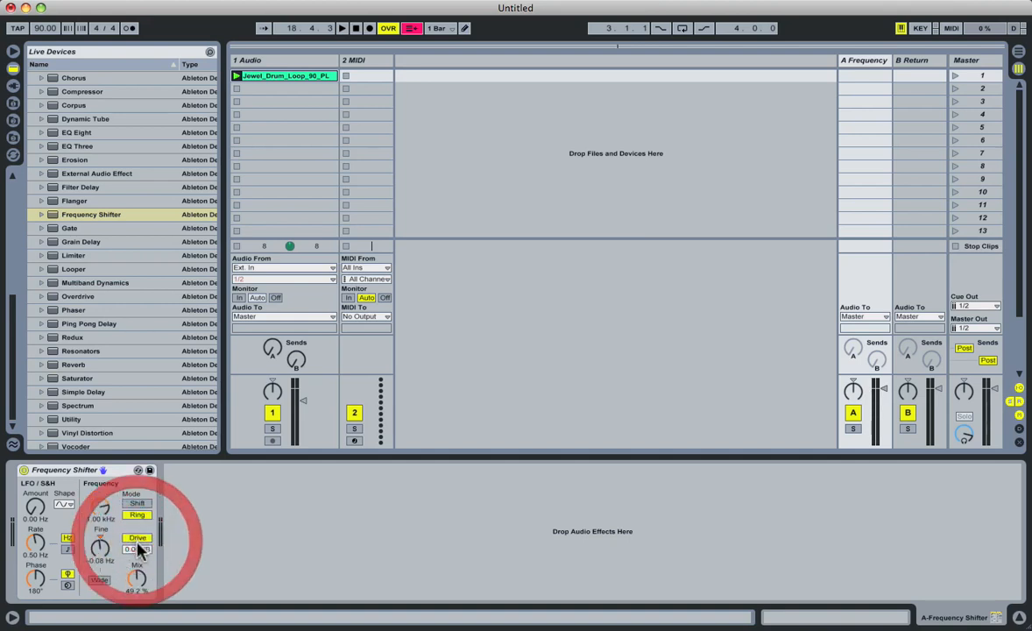
{"action": "left_click", "coordinate": [130, 539]}
{"action": "left_click", "coordinate": [137, 538]}
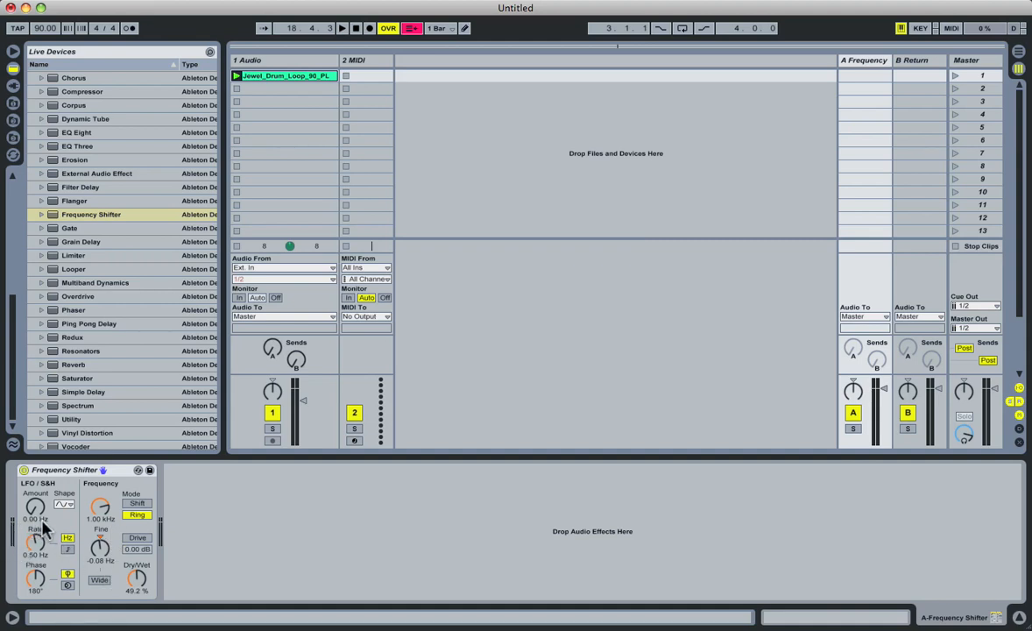
- Sync the Frequency Shifter's LFO rate to note values at 1/24 and view the available LFO shapes
{"action": "left_click", "coordinate": [68, 540]}
{"action": "left_click", "coordinate": [67, 549]}
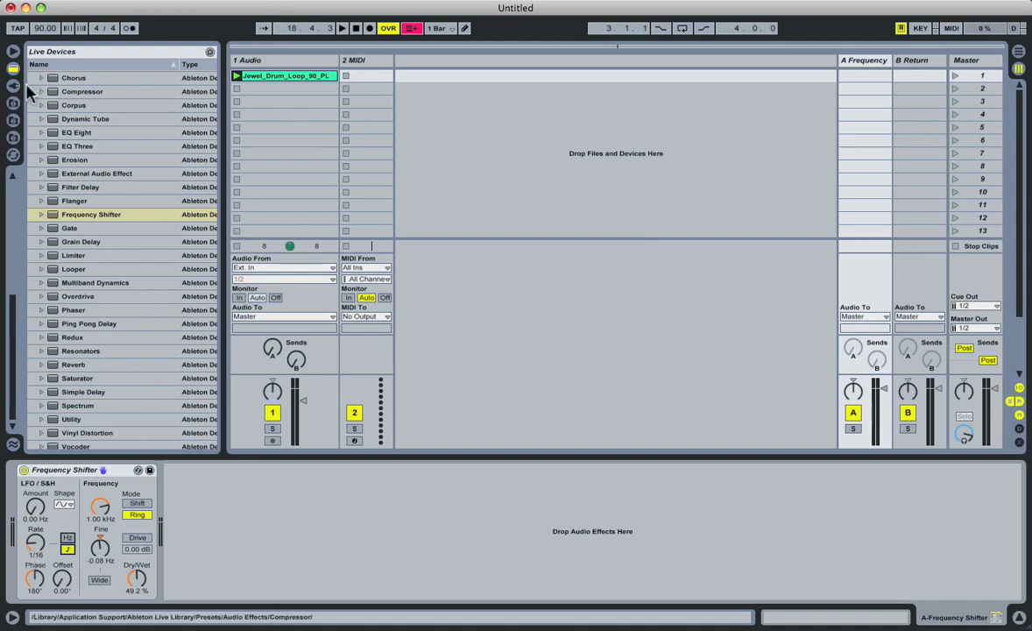
{"action": "left_click", "coordinate": [63, 504]}
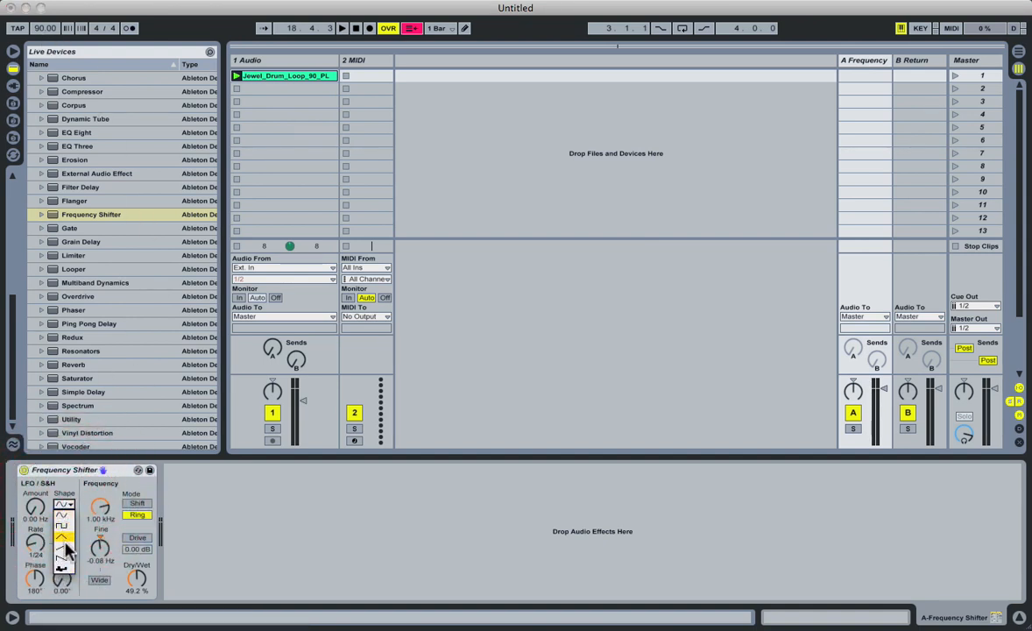
{"action": "left_click", "coordinate": [69, 489]}
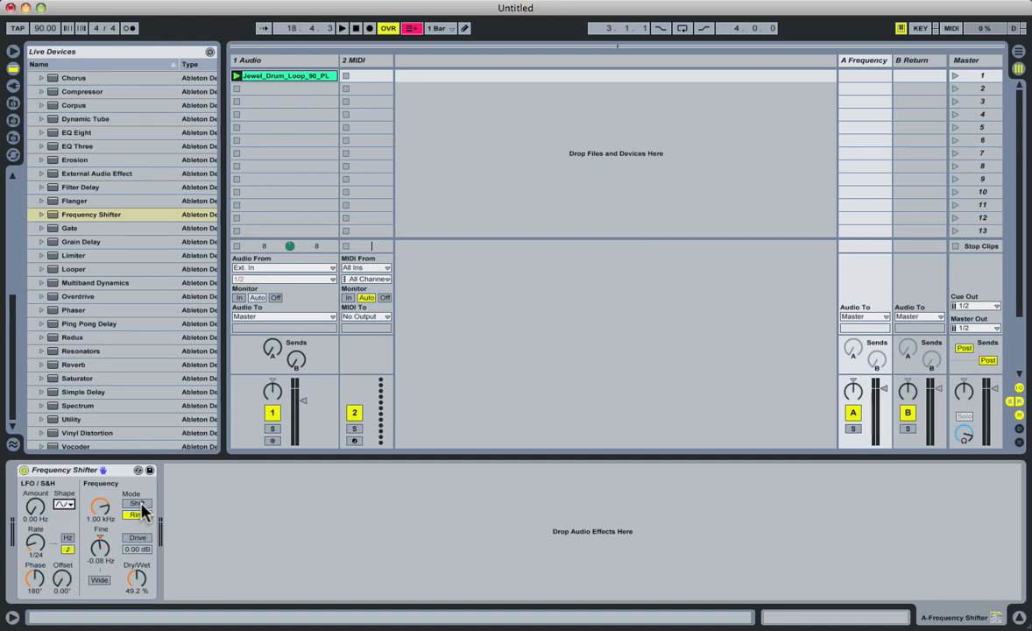
- Return the Frequency Shifter to Shift mode with Frequency and Fine at 0.00 Hz and Dry/Wet at 100 %
{"action": "left_click", "coordinate": [137, 504]}
{"action": "left_click", "coordinate": [101, 498]}
{"action": "left_click", "coordinate": [101, 537]}
{"action": "left_click", "coordinate": [136, 580]}
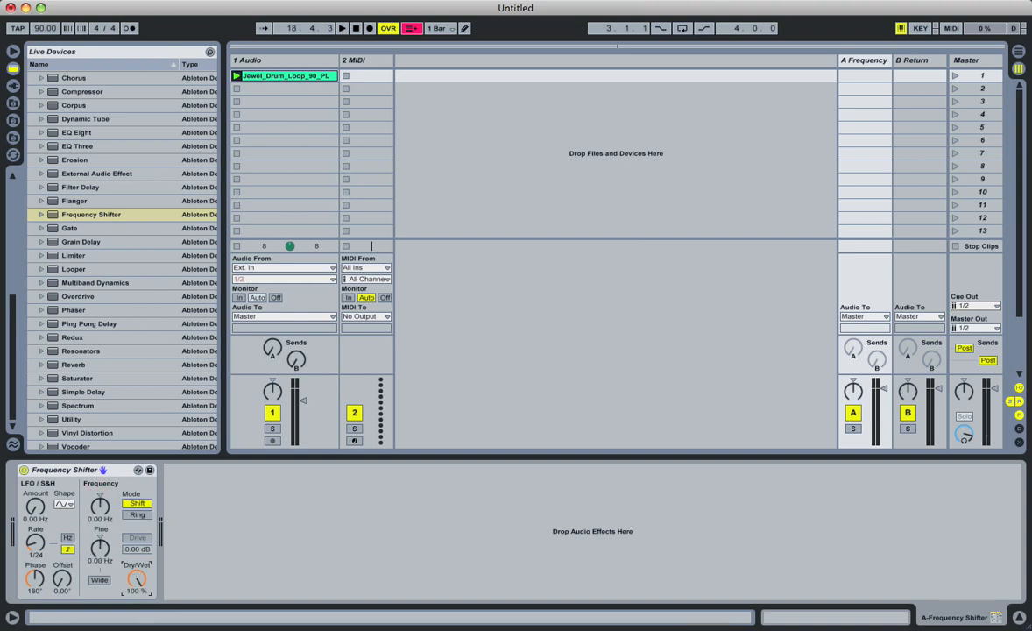
{"action": "left_click", "coordinate": [131, 582]}
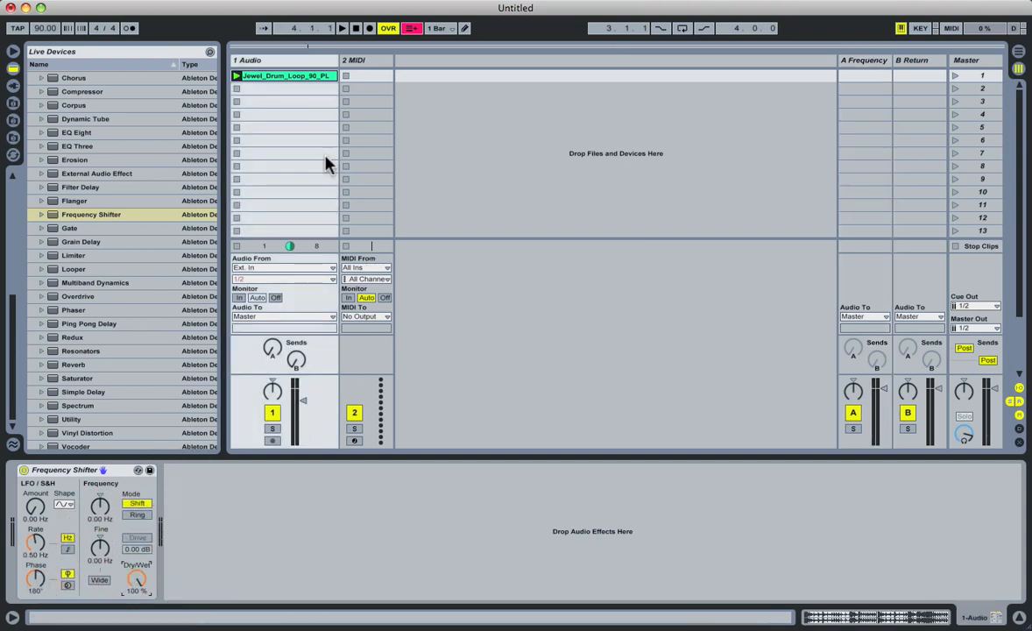
- Play the drum loop while setting the 1 Audio track's Frequency Shifter to -40.0 Hz with Fine at 27.4 Hz, and stop playback
{"action": "left_click", "coordinate": [236, 76]}
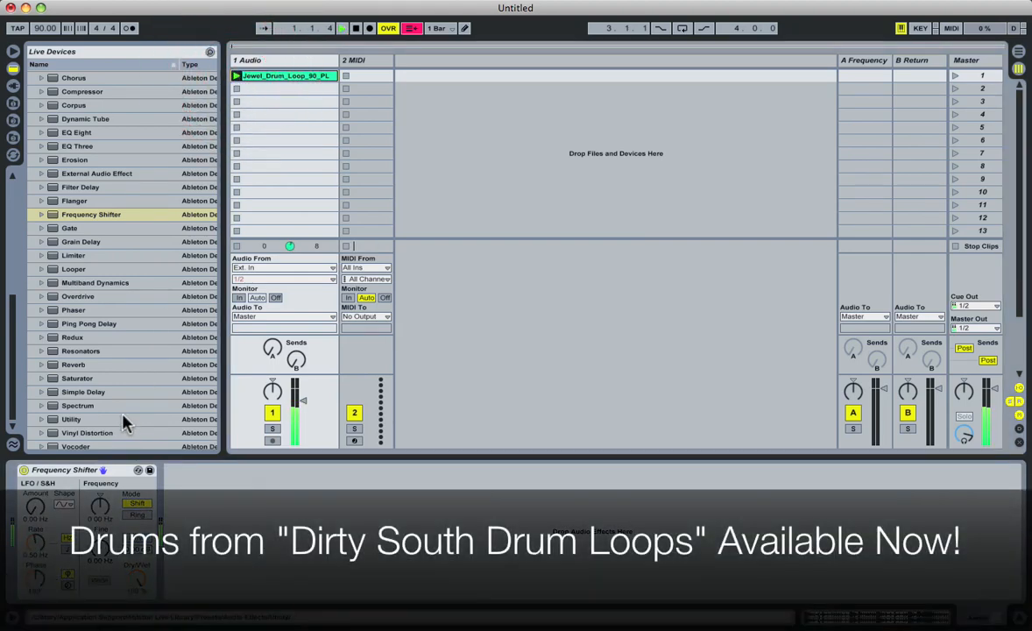
{"action": "mouse_move", "coordinate": [100, 506]}
{"action": "left_mouse_down"}
{"action": "mouse_move", "coordinate": [104, 545]}
{"action": "mouse_move", "coordinate": [103, 515]}
{"action": "left_mouse_up"}
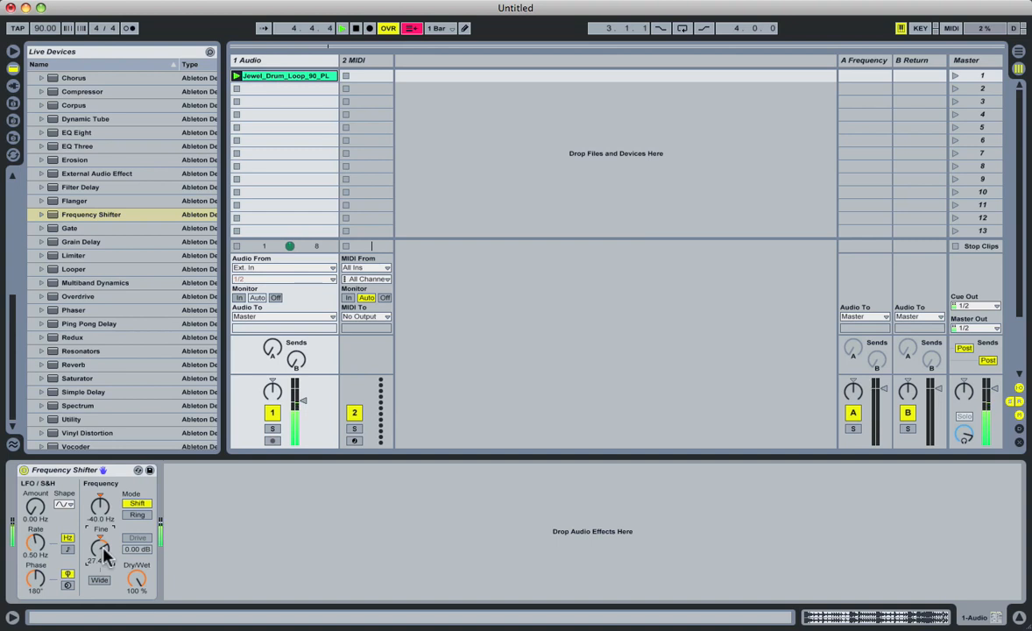
{"action": "key", "text": "space"}
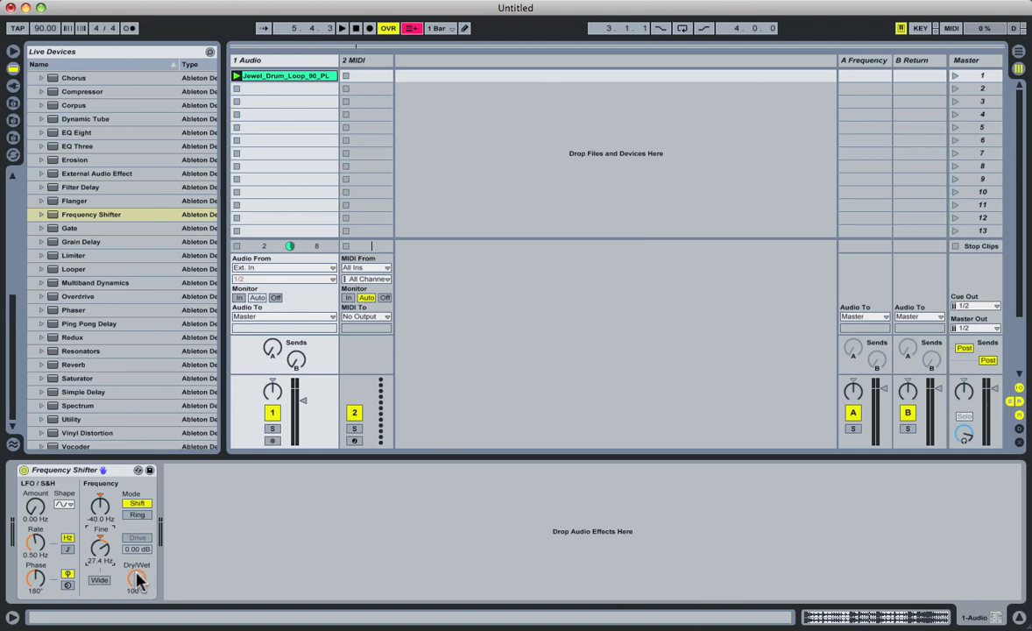
- Play the drum loop while setting the Frequency Shifter's Frequency to 0.00 Hz, Fine to 15.4 Hz and Dry/Wet to 65.9 %
{"action": "key", "text": "space"}
{"action": "left_click_drag", "start_coordinate": [135, 576], "coordinate": [135, 587]}
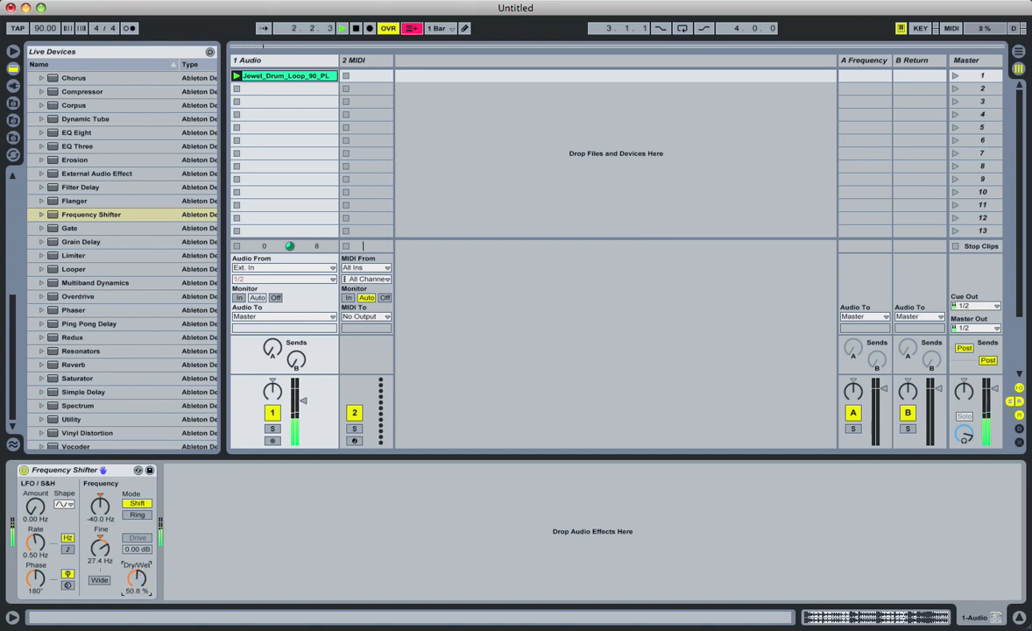
{"action": "mouse_move", "coordinate": [106, 509]}
{"action": "left_mouse_down"}
{"action": "mouse_move", "coordinate": [105, 479]}
{"action": "mouse_move", "coordinate": [105, 563]}
{"action": "mouse_move", "coordinate": [102, 496]}
{"action": "left_mouse_up"}
{"action": "left_click_drag", "start_coordinate": [137, 575], "coordinate": [137, 541]}
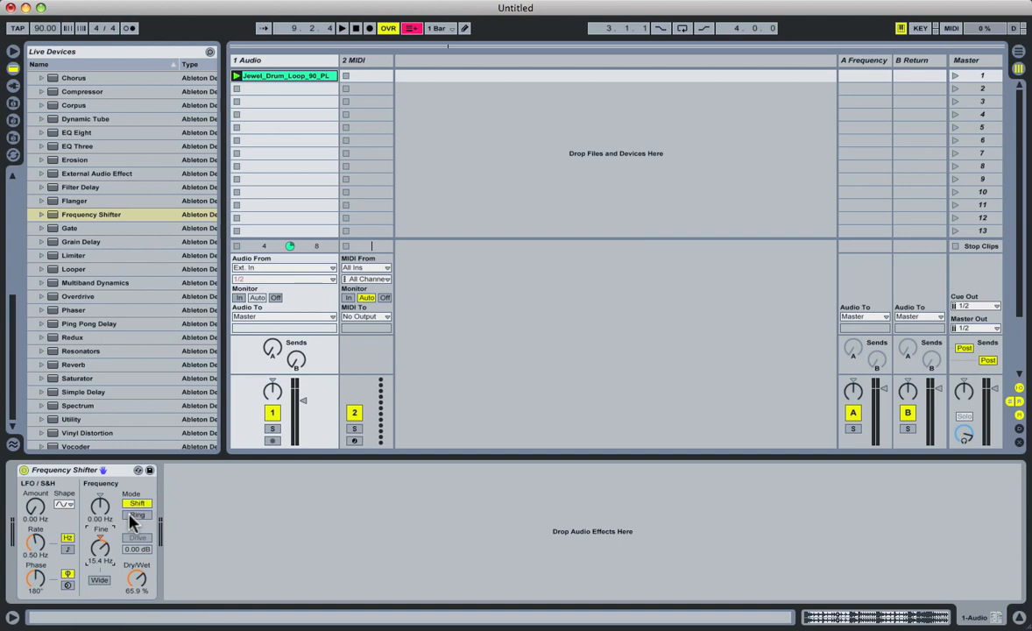
- Switch the Frequency Shifter to Ring mode and play the loop with Frequency at 91.2 Hz and Dry/Wet at 49.2 %
{"action": "left_click", "coordinate": [136, 515]}
{"action": "left_click", "coordinate": [137, 582]}
{"action": "key", "text": "space"}
{"action": "left_click_drag", "start_coordinate": [101, 508], "coordinate": [137, 604]}
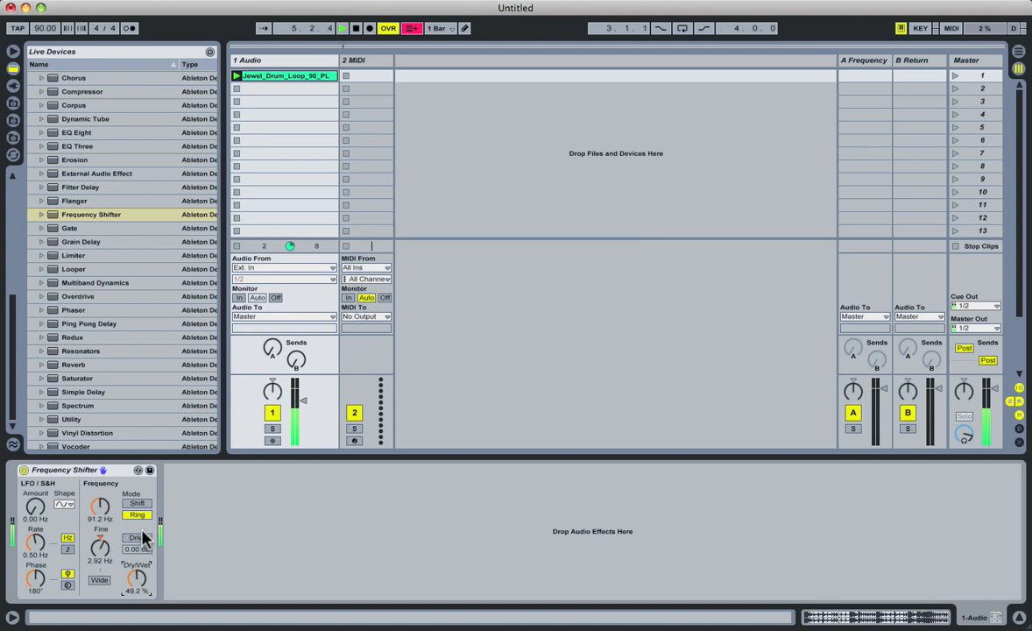
- Set the ring modulation's Frequency to 117 Hz, Fine to 5.82 Hz and Dry/Wet to 19.0 %, and stop playback
{"action": "left_click", "coordinate": [101, 547]}
{"action": "left_click_drag", "start_coordinate": [99, 506], "coordinate": [100, 535]}
{"action": "left_click_drag", "start_coordinate": [138, 579], "coordinate": [138, 600]}
{"action": "left_click_drag", "start_coordinate": [138, 600], "coordinate": [139, 602]}
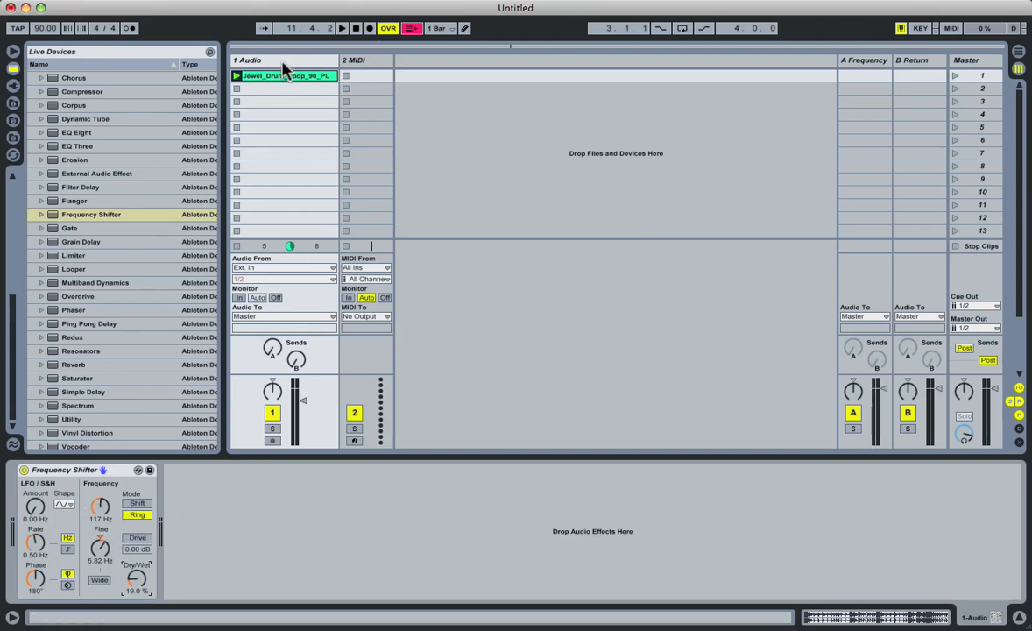
- Play the drum loop with the Frequency Shifter's LFO Amount at 504 Hz and its rate synced to note values
{"action": "left_click", "coordinate": [236, 75]}
{"action": "left_click_drag", "start_coordinate": [35, 507], "coordinate": [35, 448]}
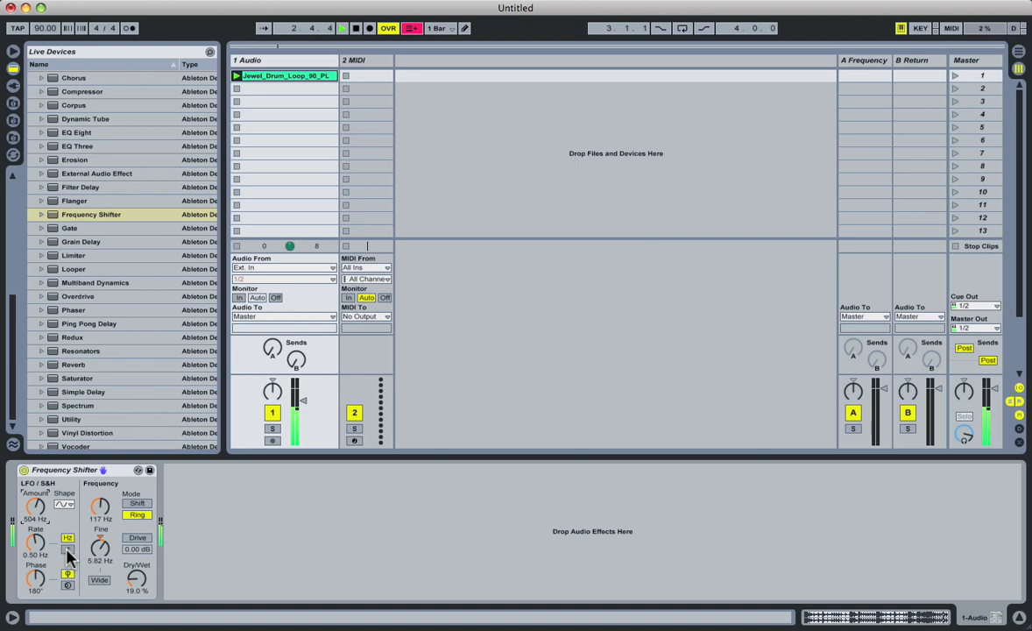
{"action": "left_click", "coordinate": [68, 549]}
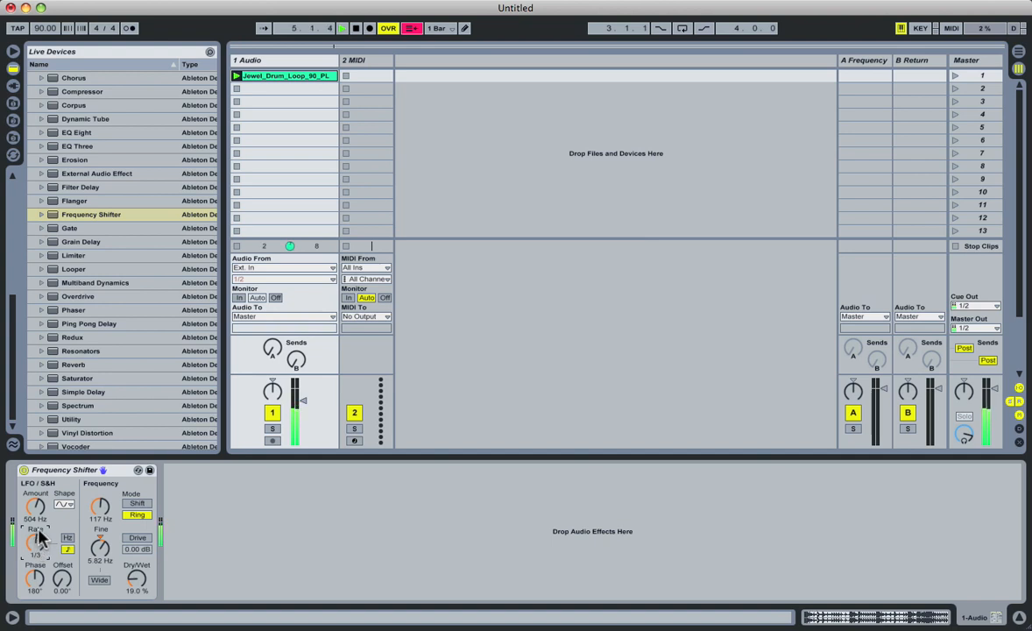
- Try the triangle LFO shape, switch to the square shape with a 1/16 rate, and stop playback
{"action": "left_click", "coordinate": [64, 504]}
{"action": "left_click", "coordinate": [62, 538]}
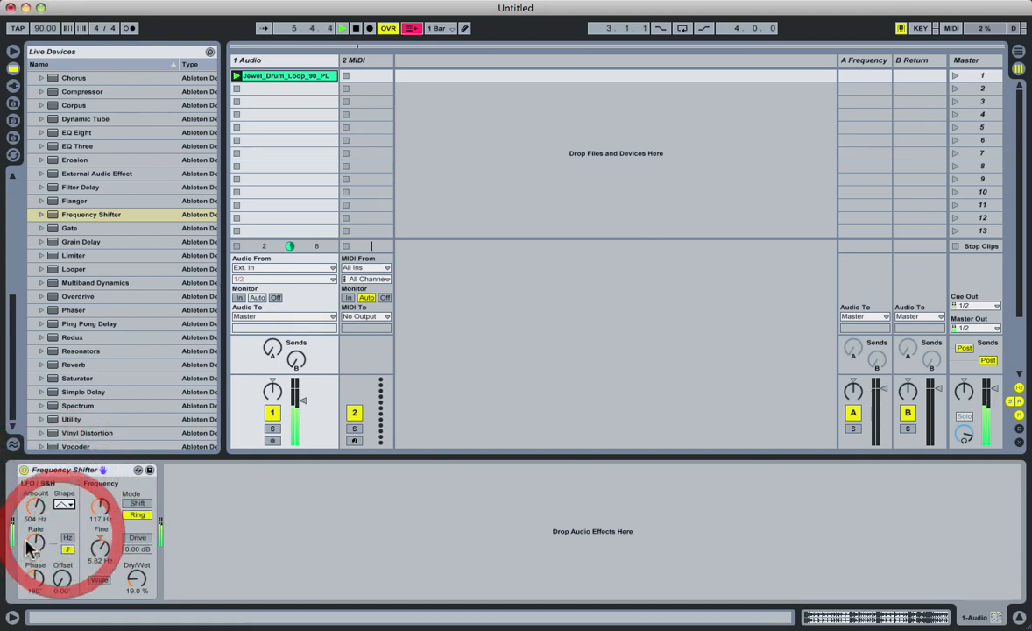
{"action": "left_click", "coordinate": [62, 508]}
{"action": "left_click", "coordinate": [64, 527]}
{"action": "left_click_drag", "start_coordinate": [28, 539], "coordinate": [28, 529]}
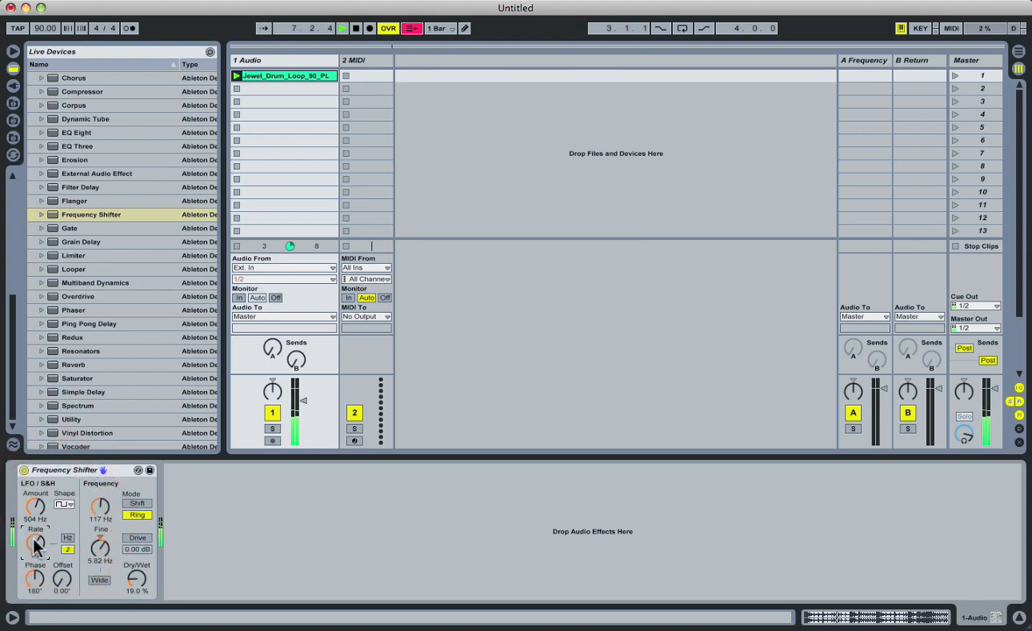
{"action": "mouse_move", "coordinate": [35, 540]}
{"action": "left_mouse_down"}
{"action": "mouse_move", "coordinate": [35, 527]}
{"action": "mouse_move", "coordinate": [35, 538]}
{"action": "left_mouse_up"}
{"action": "left_click", "coordinate": [220, 568]}
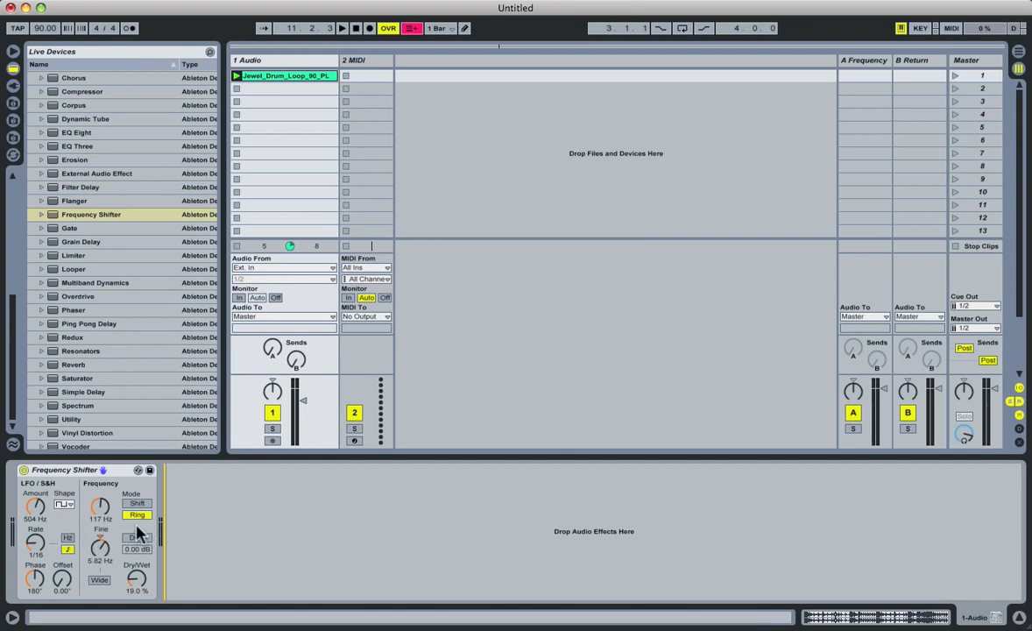
- Replace the Frequency Shifter on the 1 Audio track with a Limiter
{"action": "left_click", "coordinate": [75, 471]}
{"action": "key", "text": "Delete"}
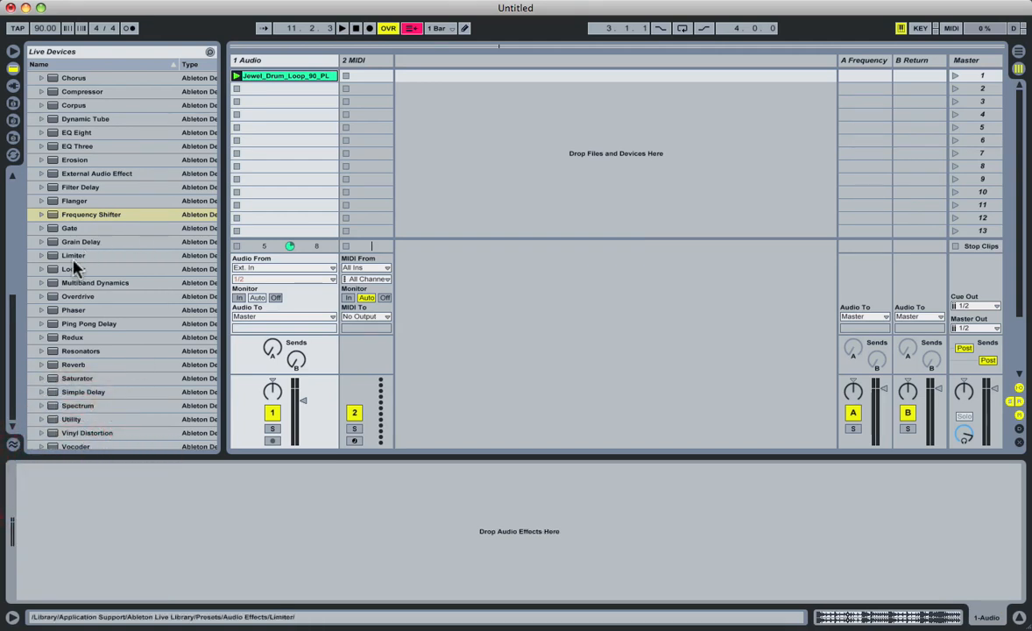
{"action": "left_click_drag", "start_coordinate": [73, 256], "coordinate": [86, 464]}
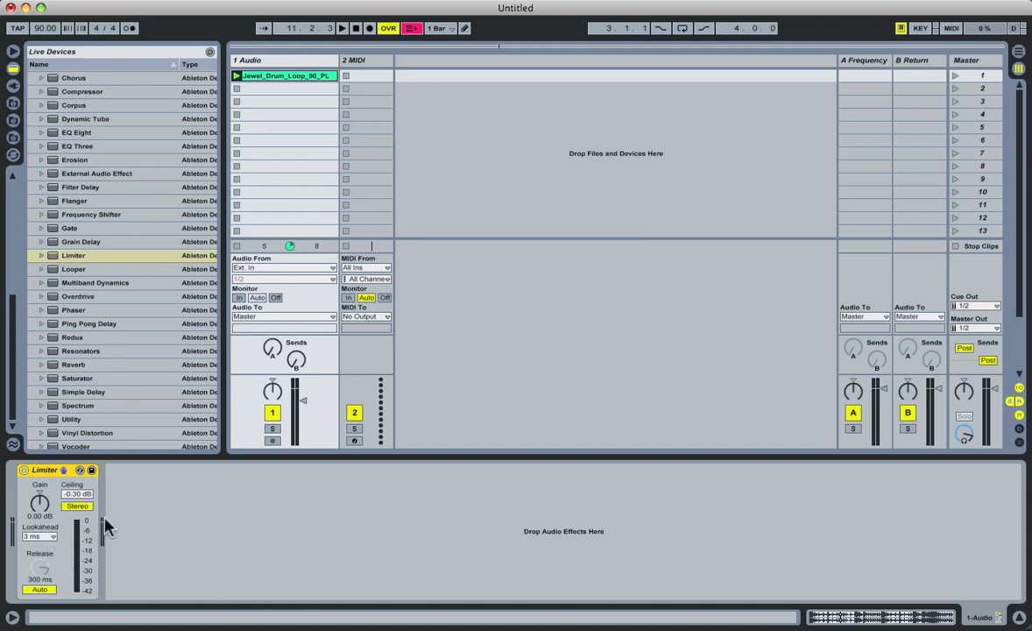
- Show the drum loop clip's waveform to examine its peaks
{"action": "left_click", "coordinate": [149, 526]}
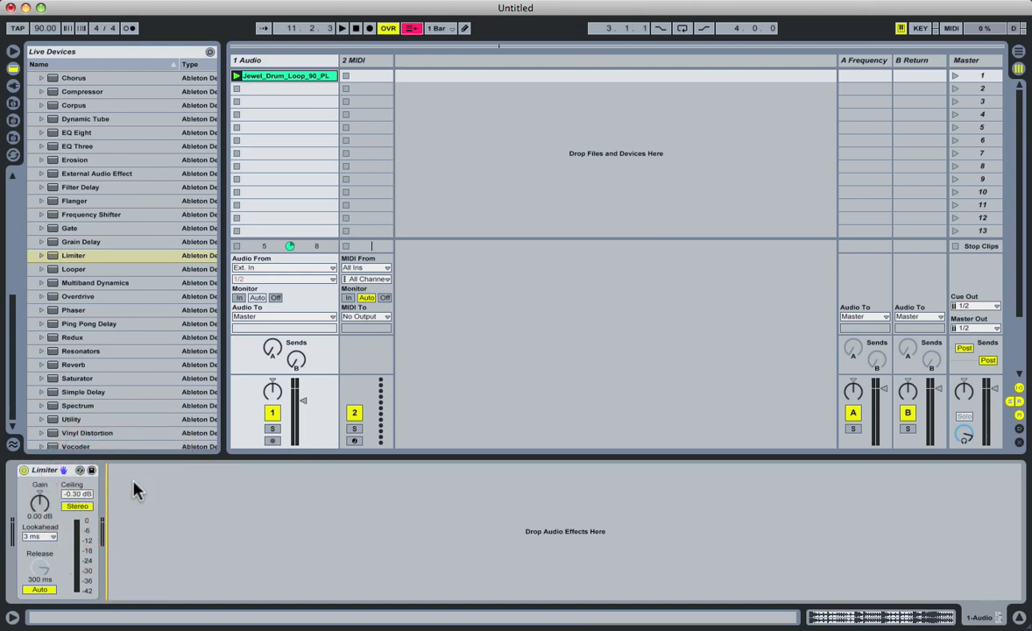
{"action": "left_click", "coordinate": [176, 504]}
{"action": "key", "text": "shift+Tab"}
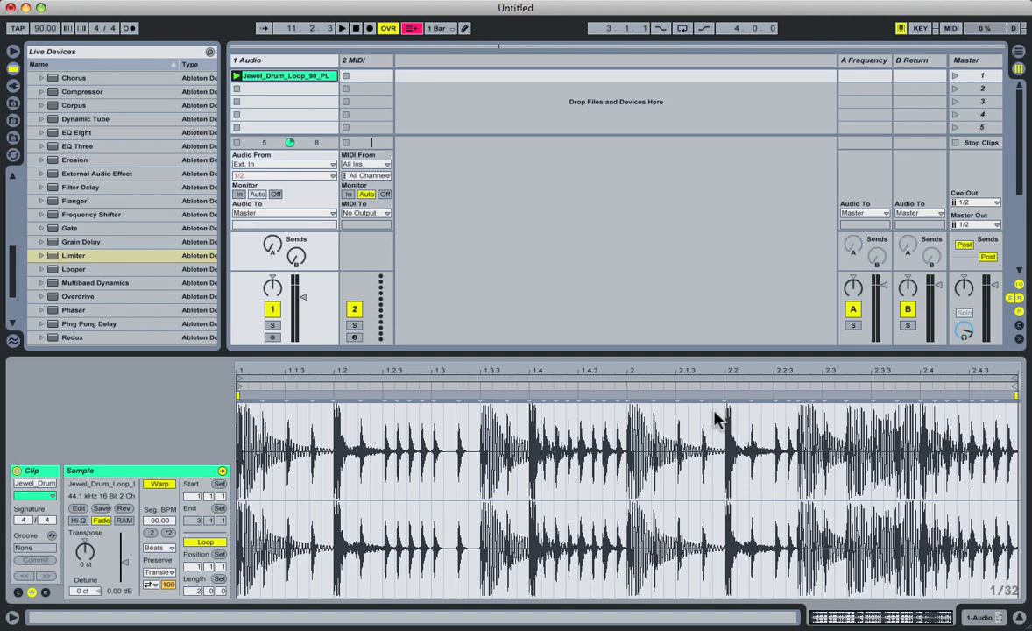
- Play the drum loop while raising the 1 Audio track's Limiter Gain to 5.00 dB, and stop playback
{"action": "left_click", "coordinate": [236, 75]}
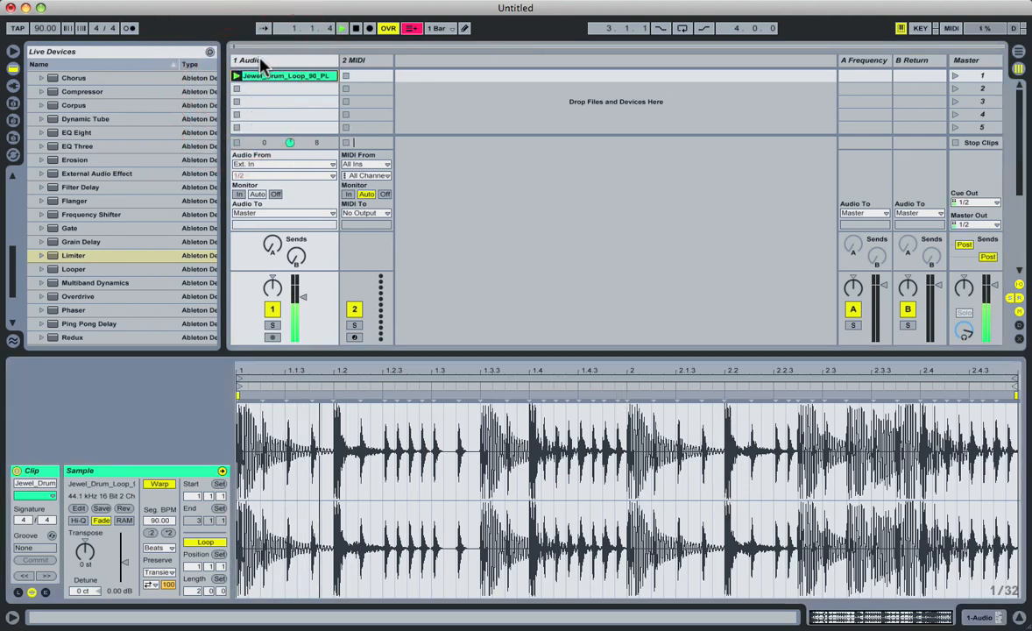
{"action": "left_click", "coordinate": [260, 61]}
{"action": "left_click_drag", "start_coordinate": [39, 504], "coordinate": [40, 474]}
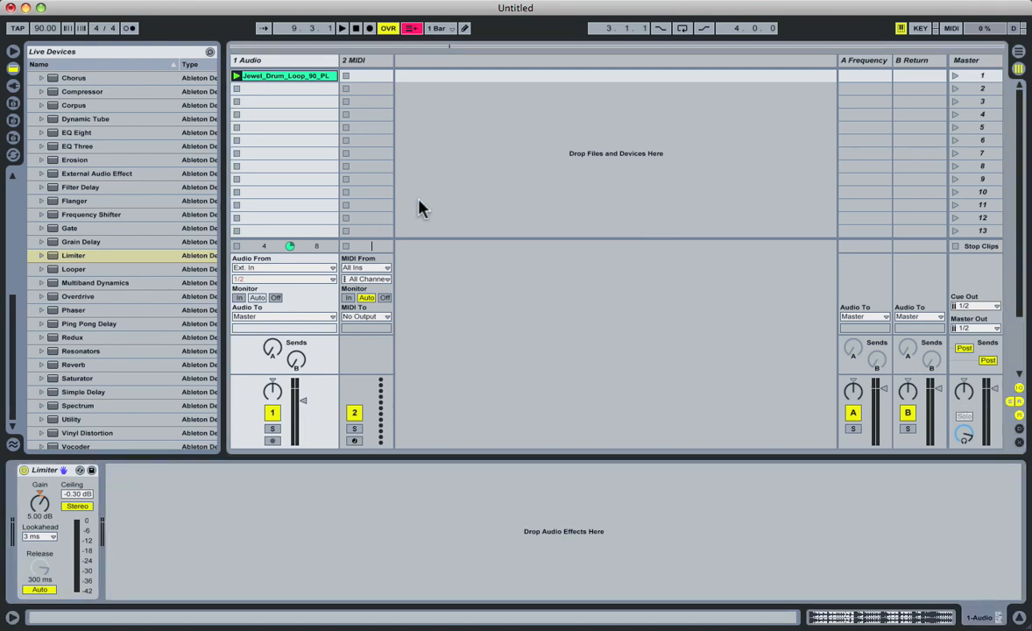
- Add a Frequency Shifter and an Overdrive after the Limiter on the 1 Audio track
{"action": "left_click_drag", "start_coordinate": [88, 214], "coordinate": [154, 525]}
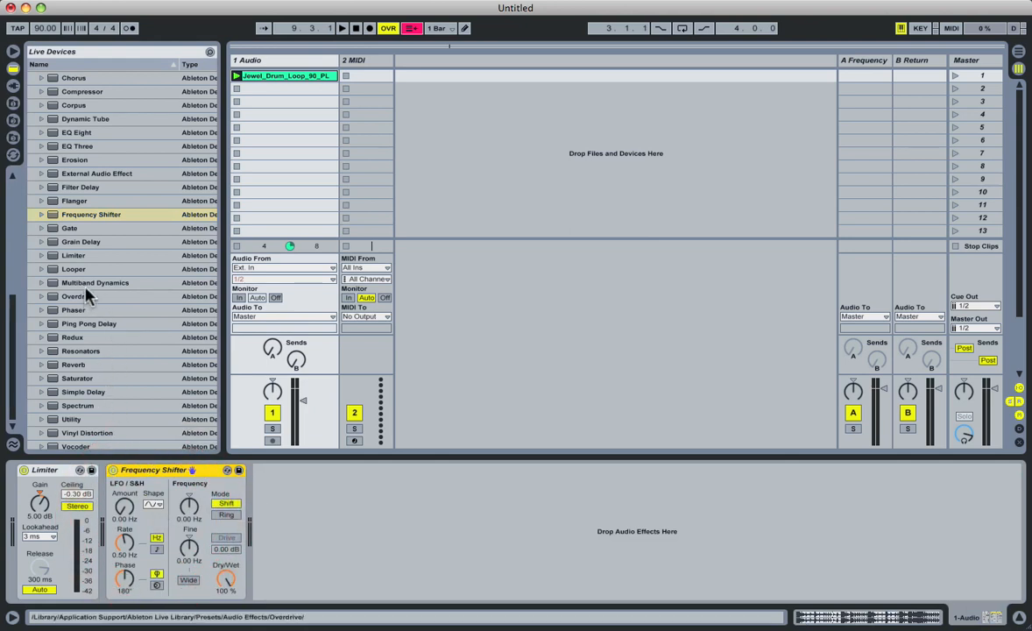
{"action": "left_click_drag", "start_coordinate": [77, 298], "coordinate": [322, 541]}
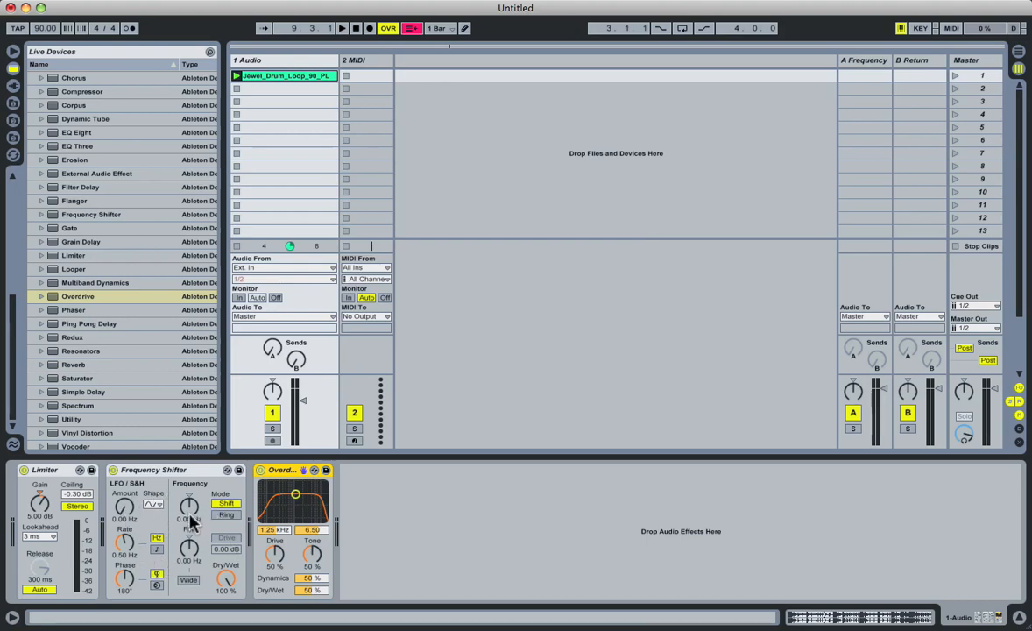
- Try to move the Limiter to the end of the 1 Audio device chain, after the Overdrive
{"action": "left_click", "coordinate": [161, 472]}
{"action": "left_click", "coordinate": [40, 471]}
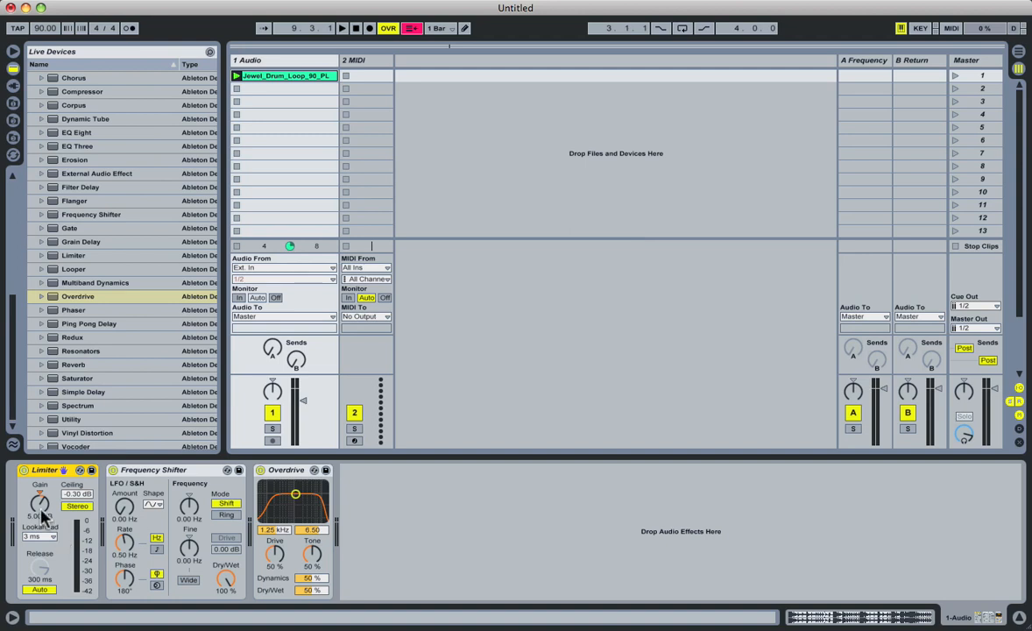
{"action": "left_click_drag", "start_coordinate": [40, 469], "coordinate": [793, 486]}
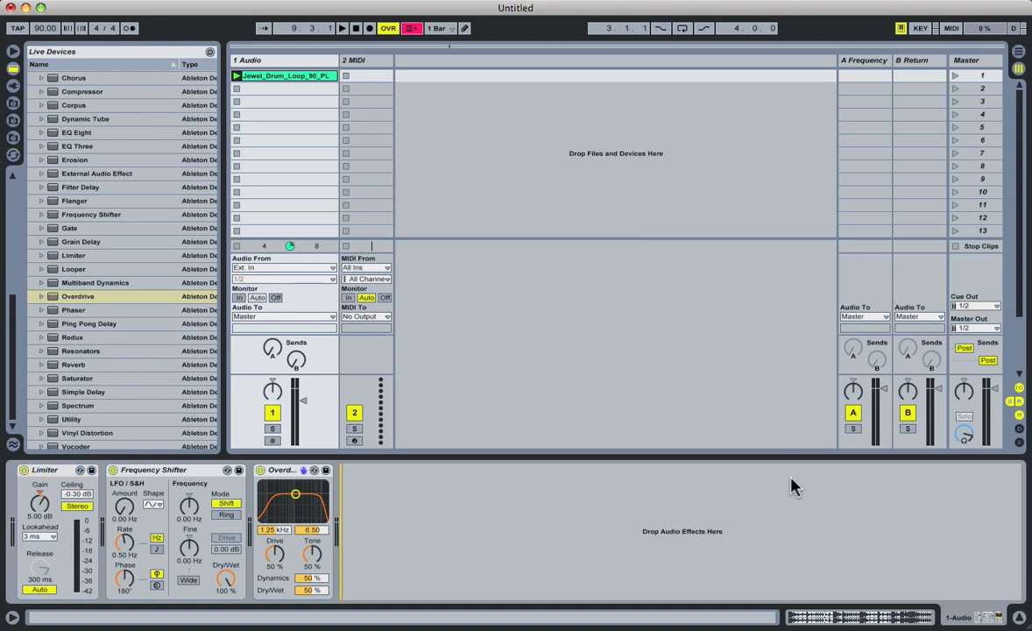